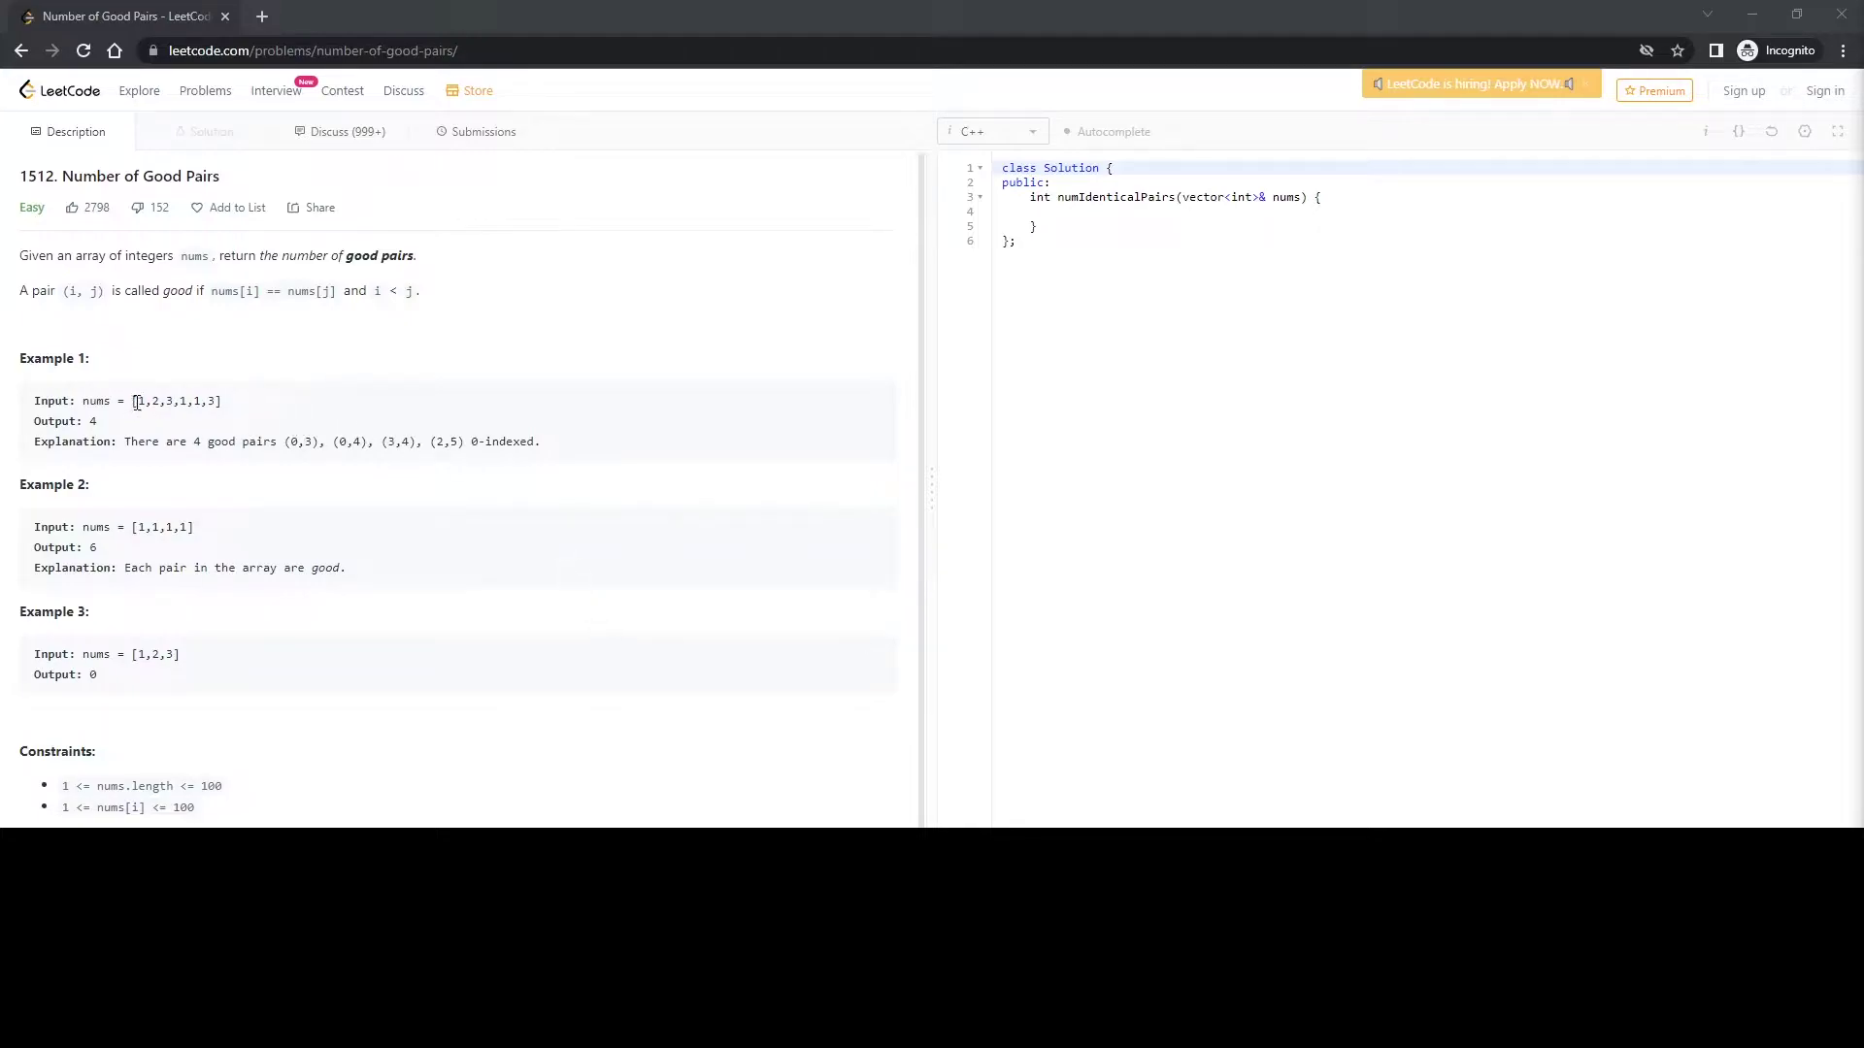
- Highlight Example 1's input array and the nums[i] == nums[j], i < j condition
drag(129, 400, 247, 397)
click(196, 347)
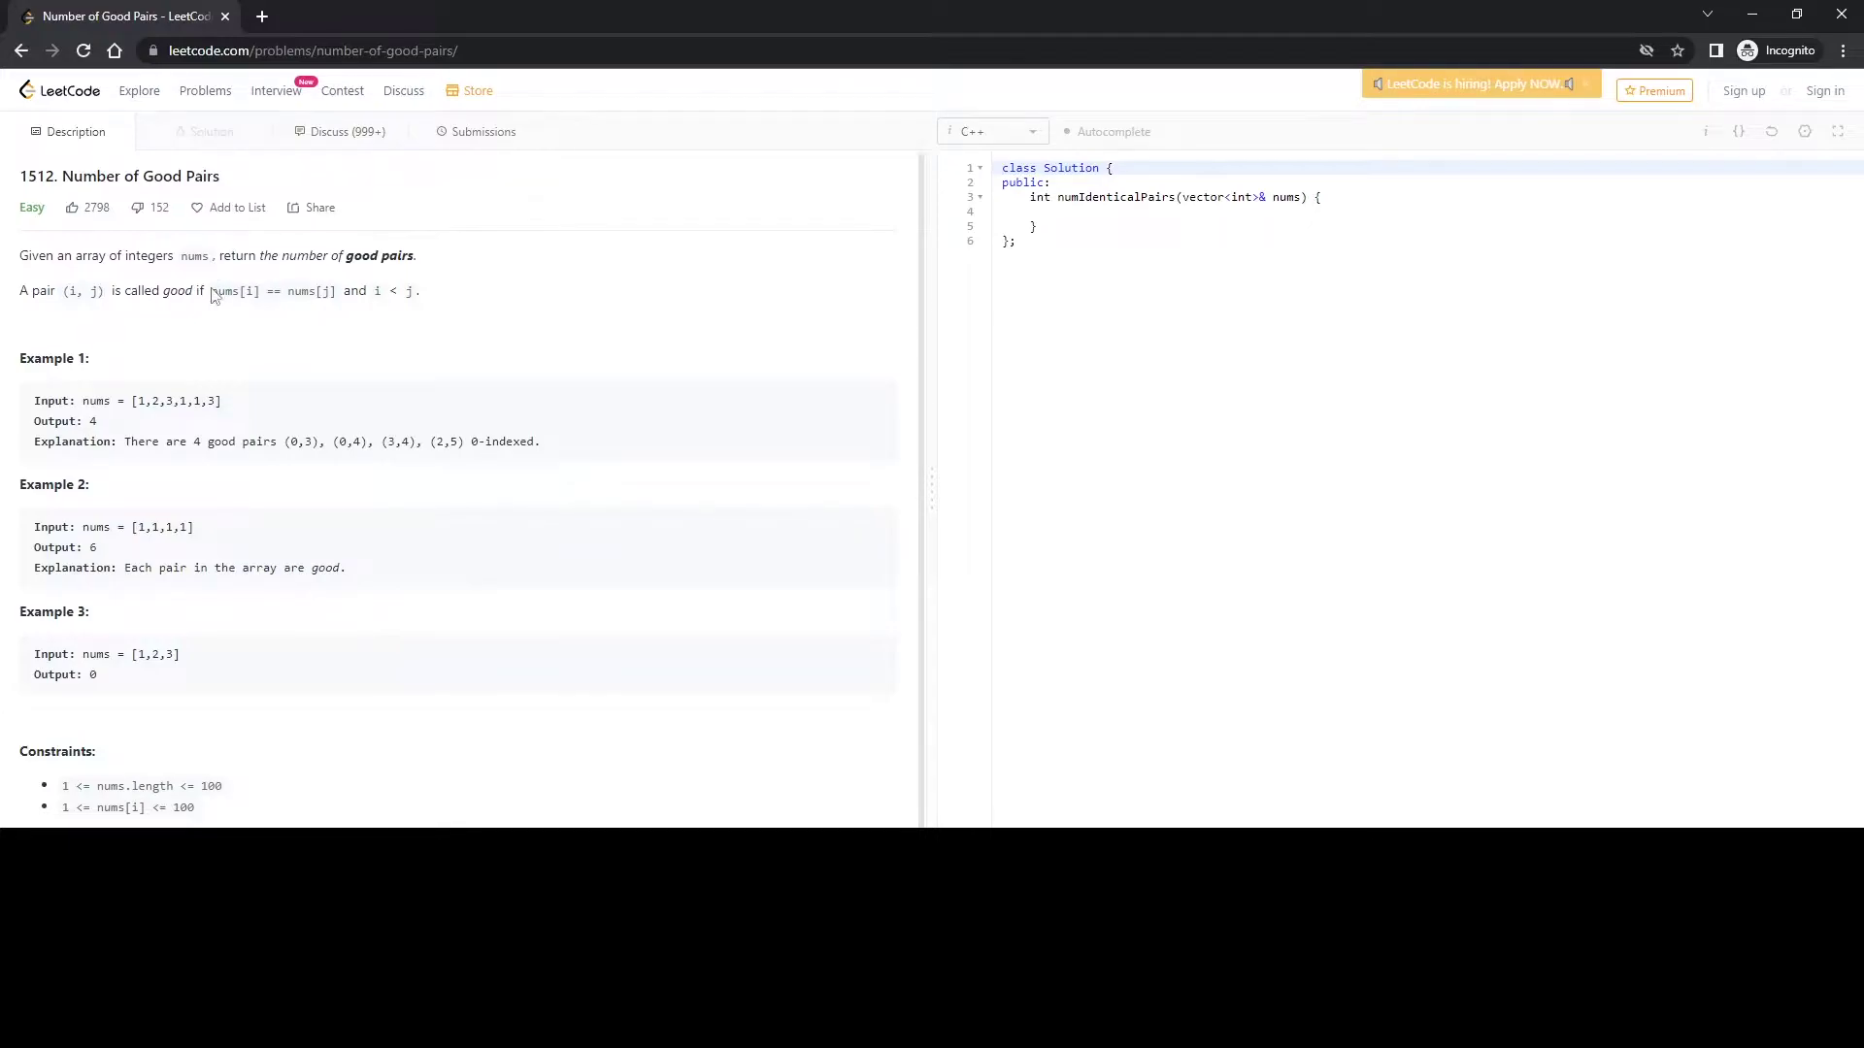
drag(213, 293, 339, 299)
click(379, 327)
drag(375, 291, 382, 291)
click(387, 292)
drag(374, 291, 383, 292)
drag(131, 401, 218, 405)
click(255, 415)
- Trace Example 1's good pairs (0,3), (0,4) and repeated values, up to output 4
drag(291, 442, 319, 442)
drag(139, 401, 207, 401)
drag(334, 441, 368, 441)
drag(179, 399, 186, 401)
double_click(198, 401)
drag(180, 400, 204, 401)
double_click(154, 400)
click(173, 401)
double_click(212, 400)
drag(204, 443, 541, 442)
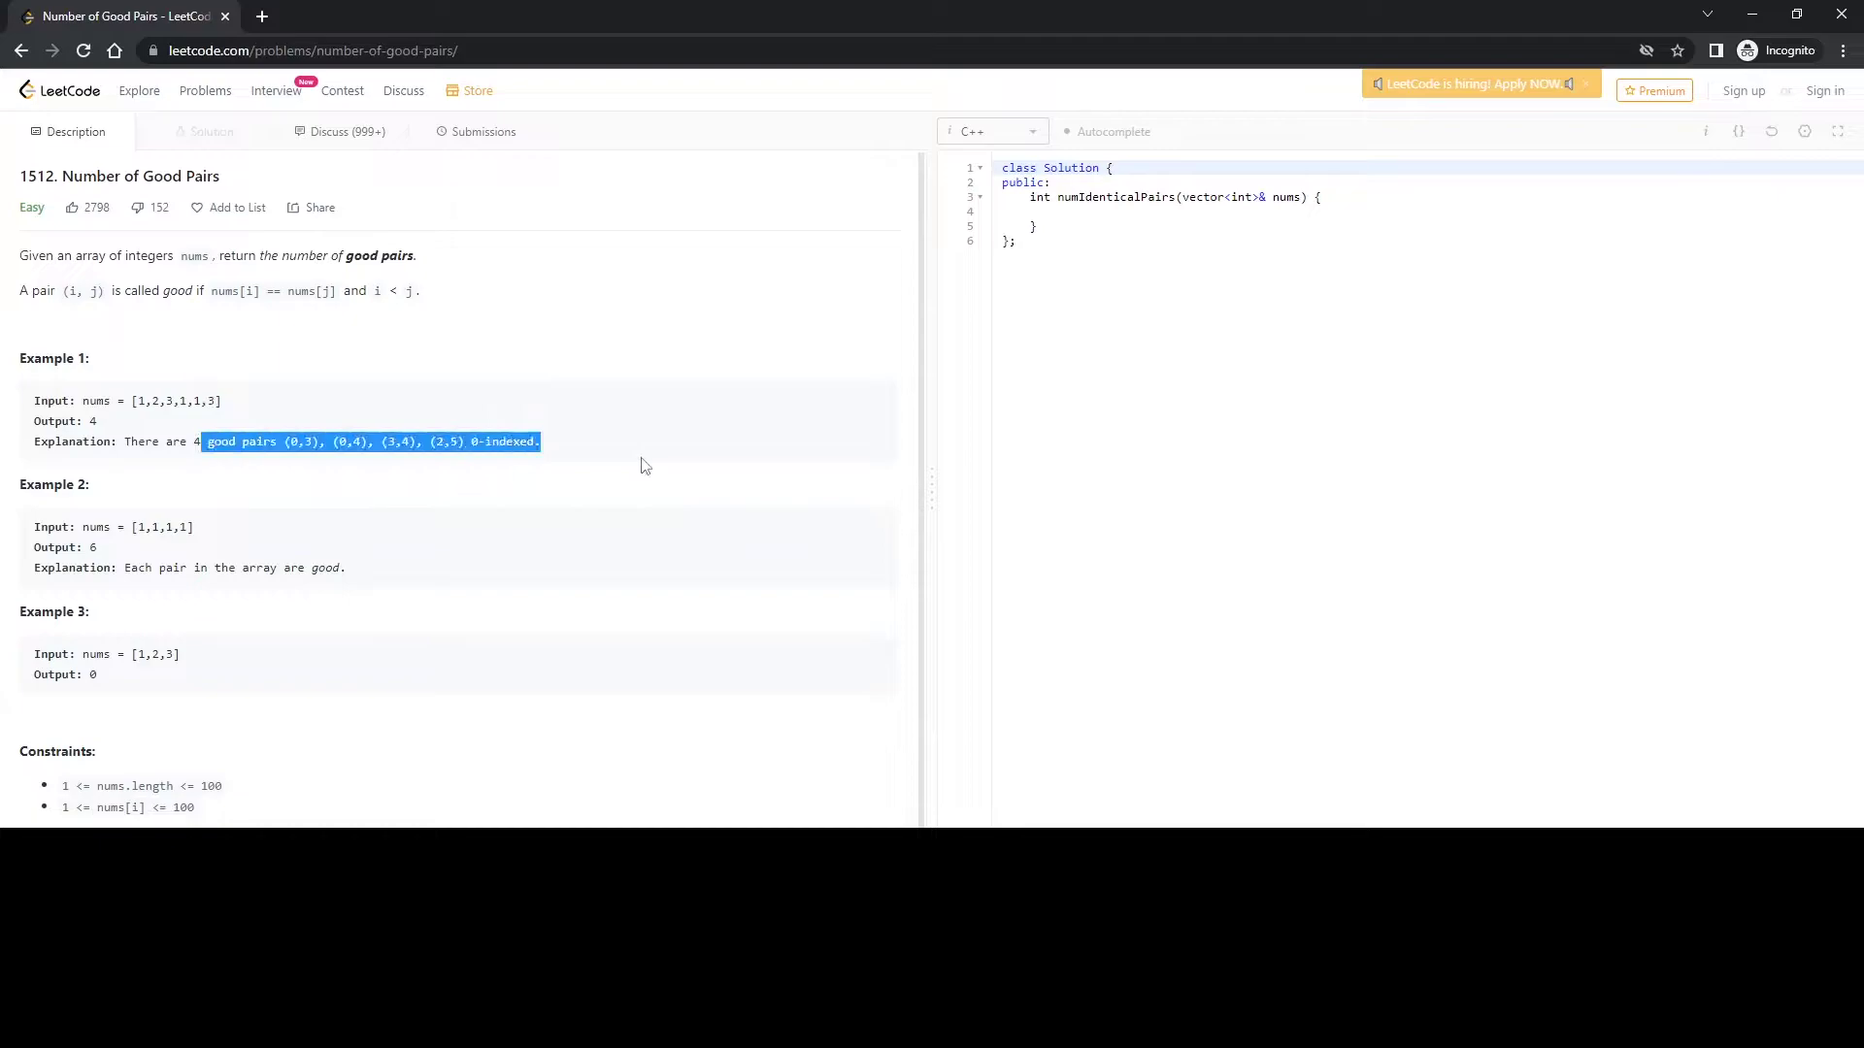
click(641, 466)
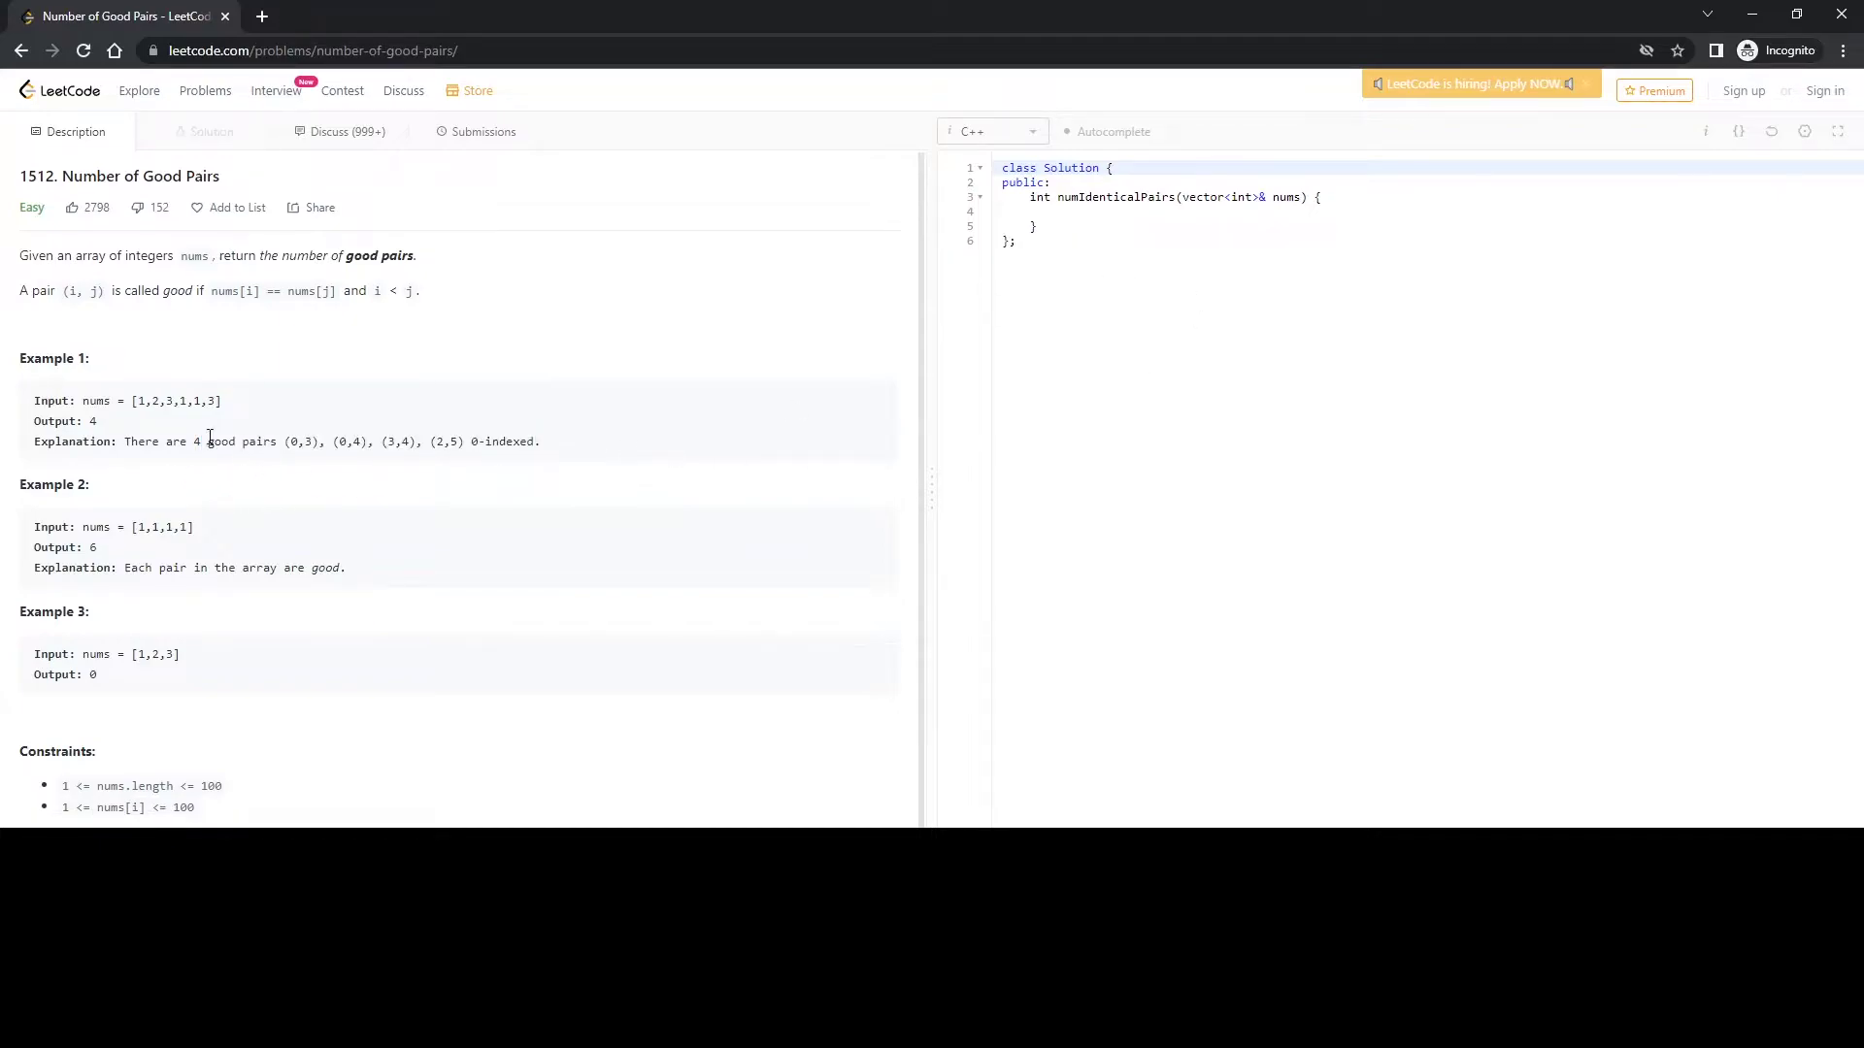
double_click(94, 421)
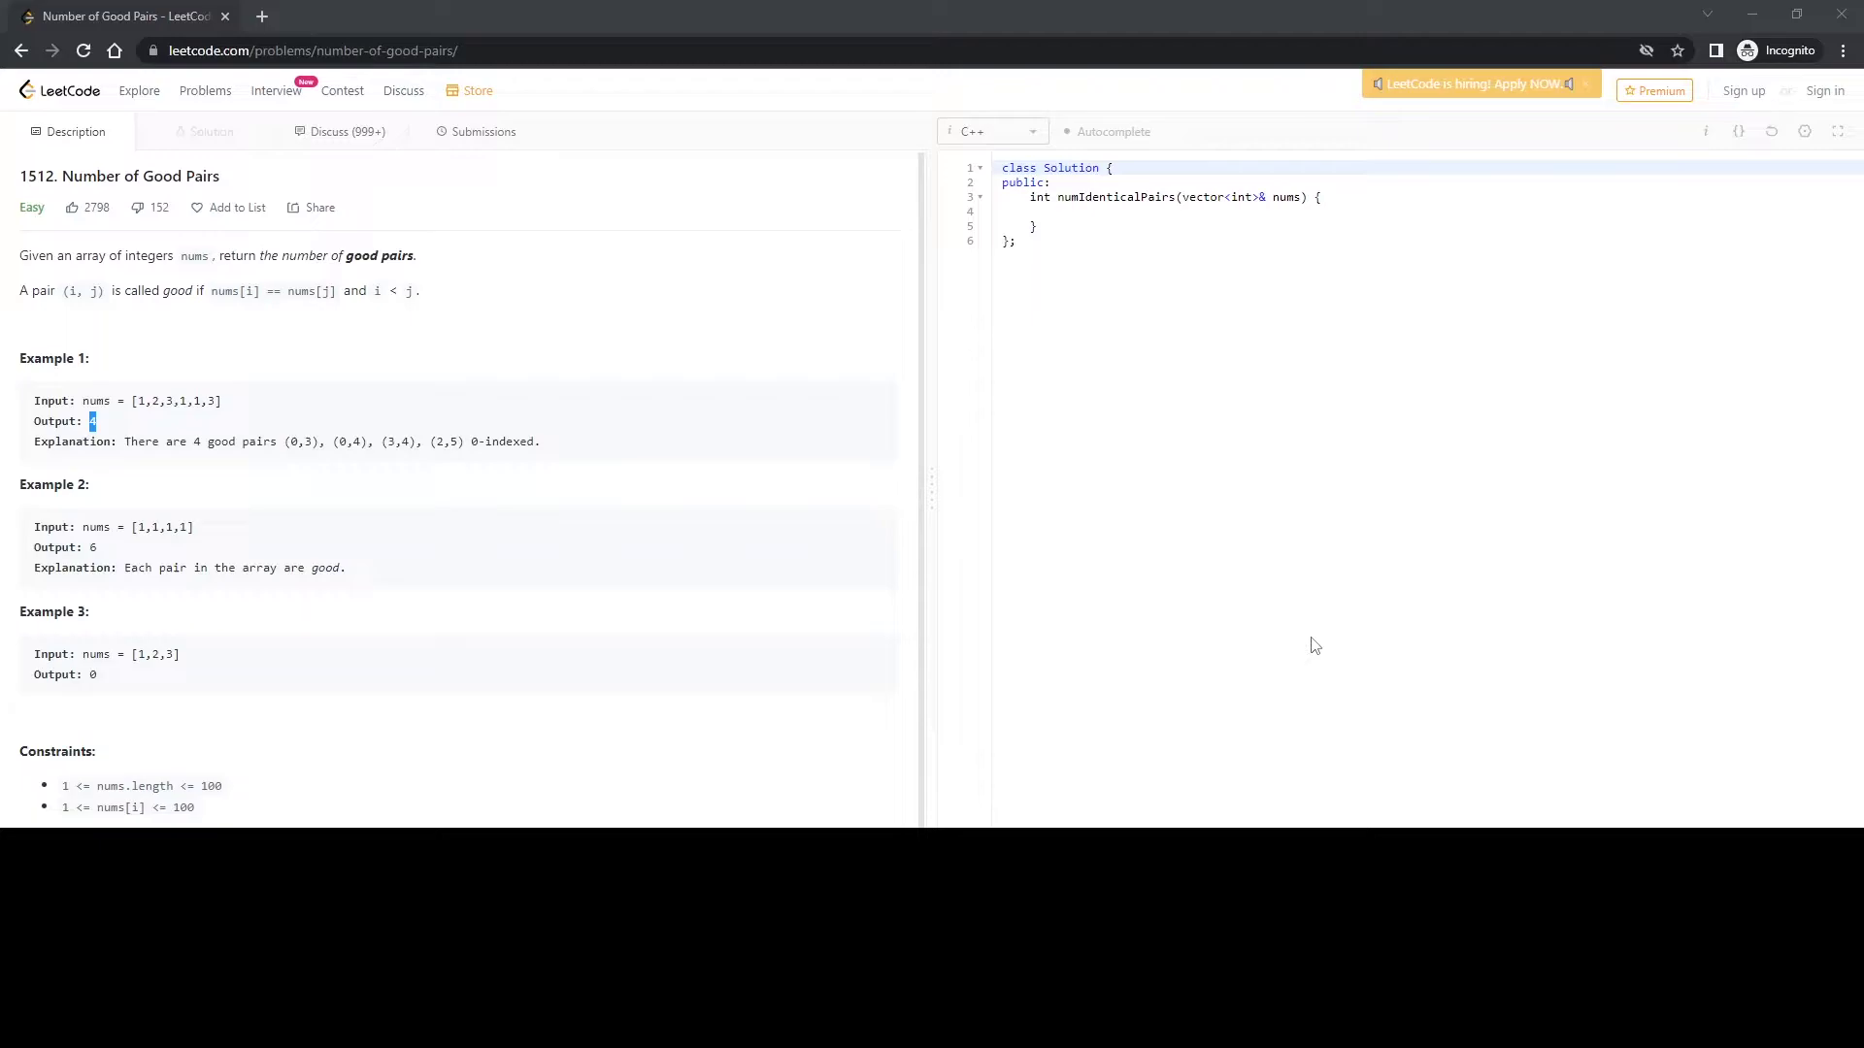
- Switch the solution language from C++ to Python3 and place the caret on line 3
click(1150, 537)
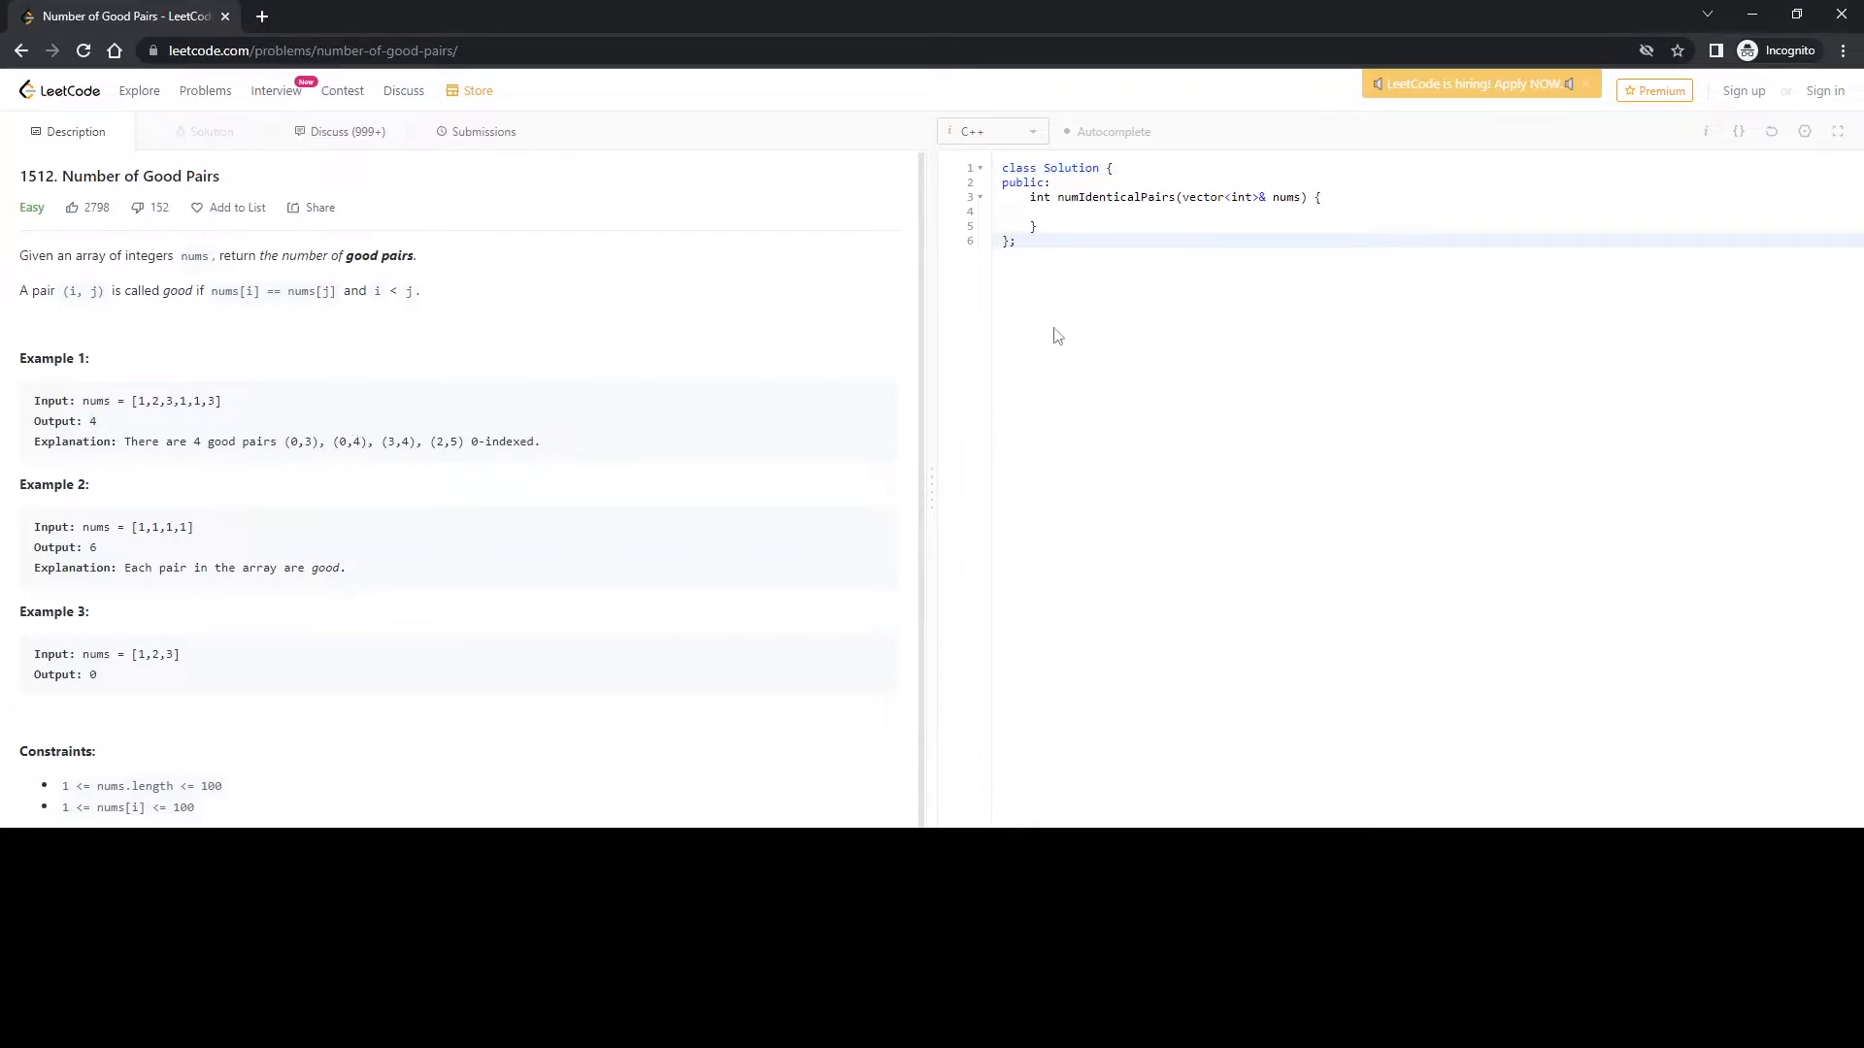
click(990, 132)
click(1012, 229)
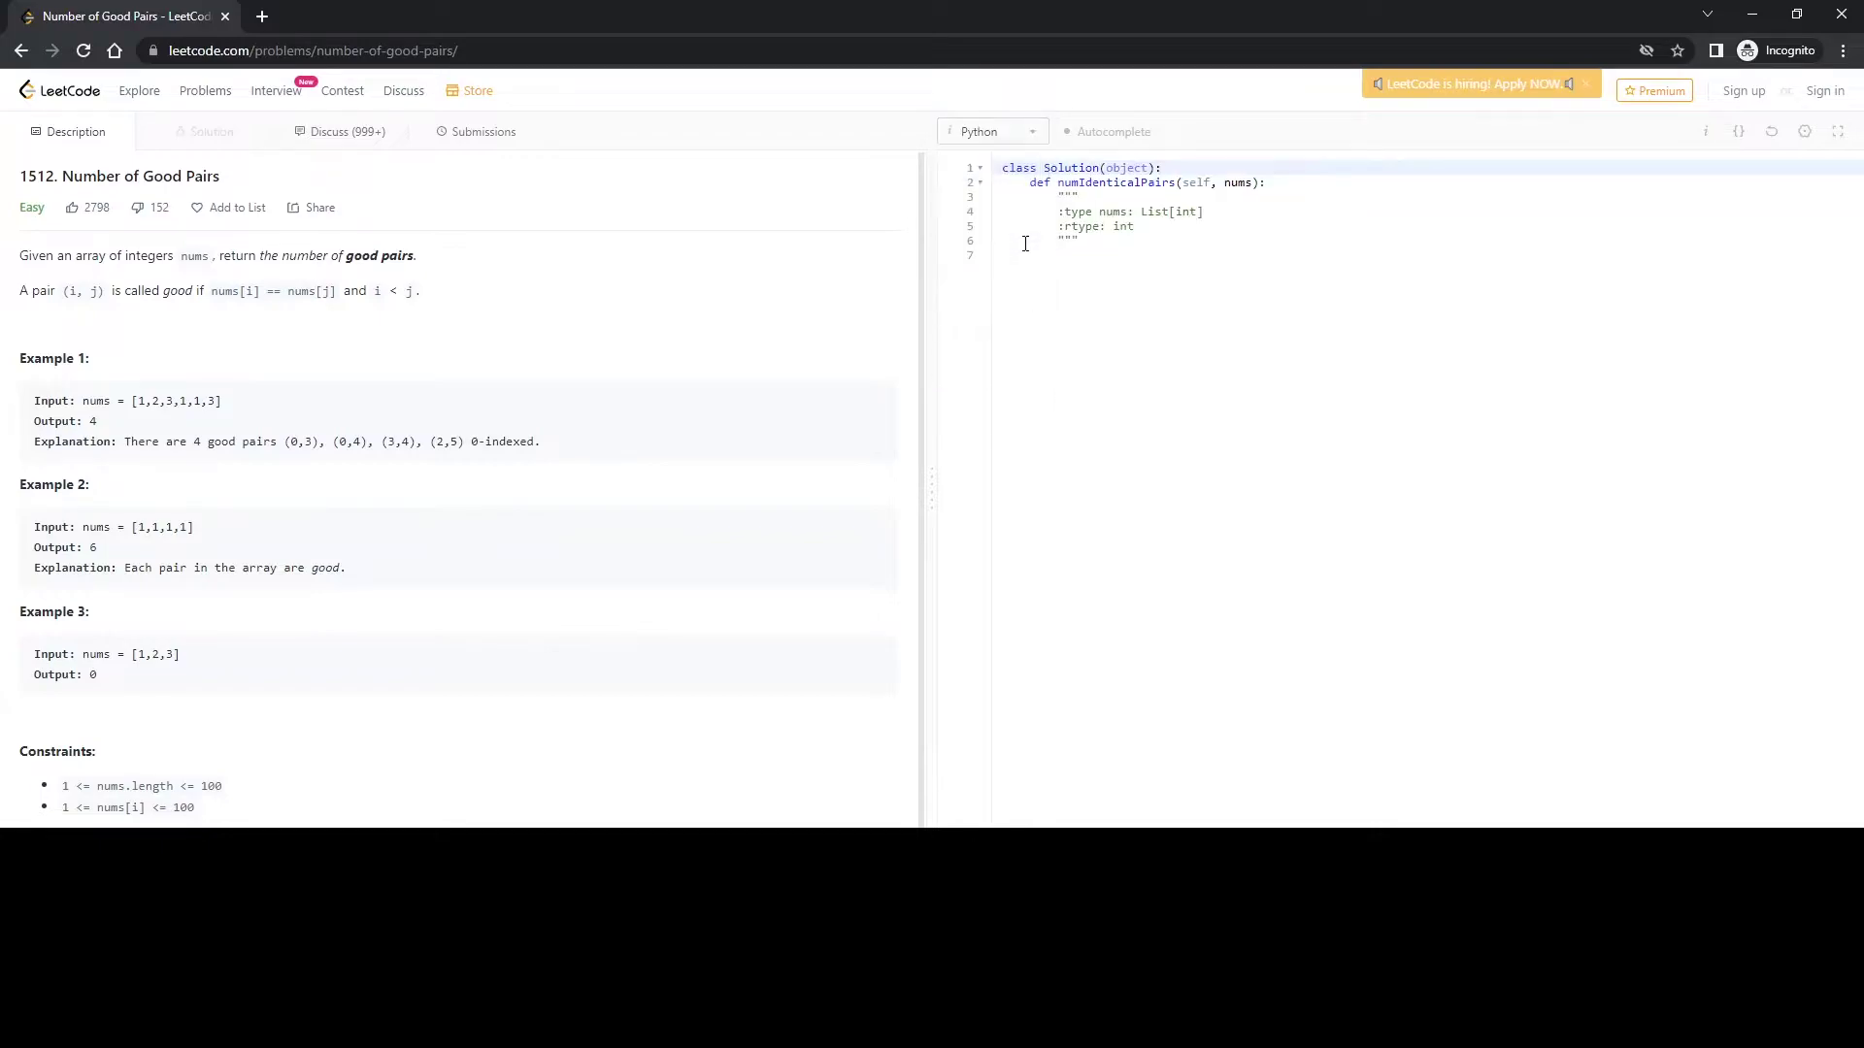
click(990, 131)
click(986, 260)
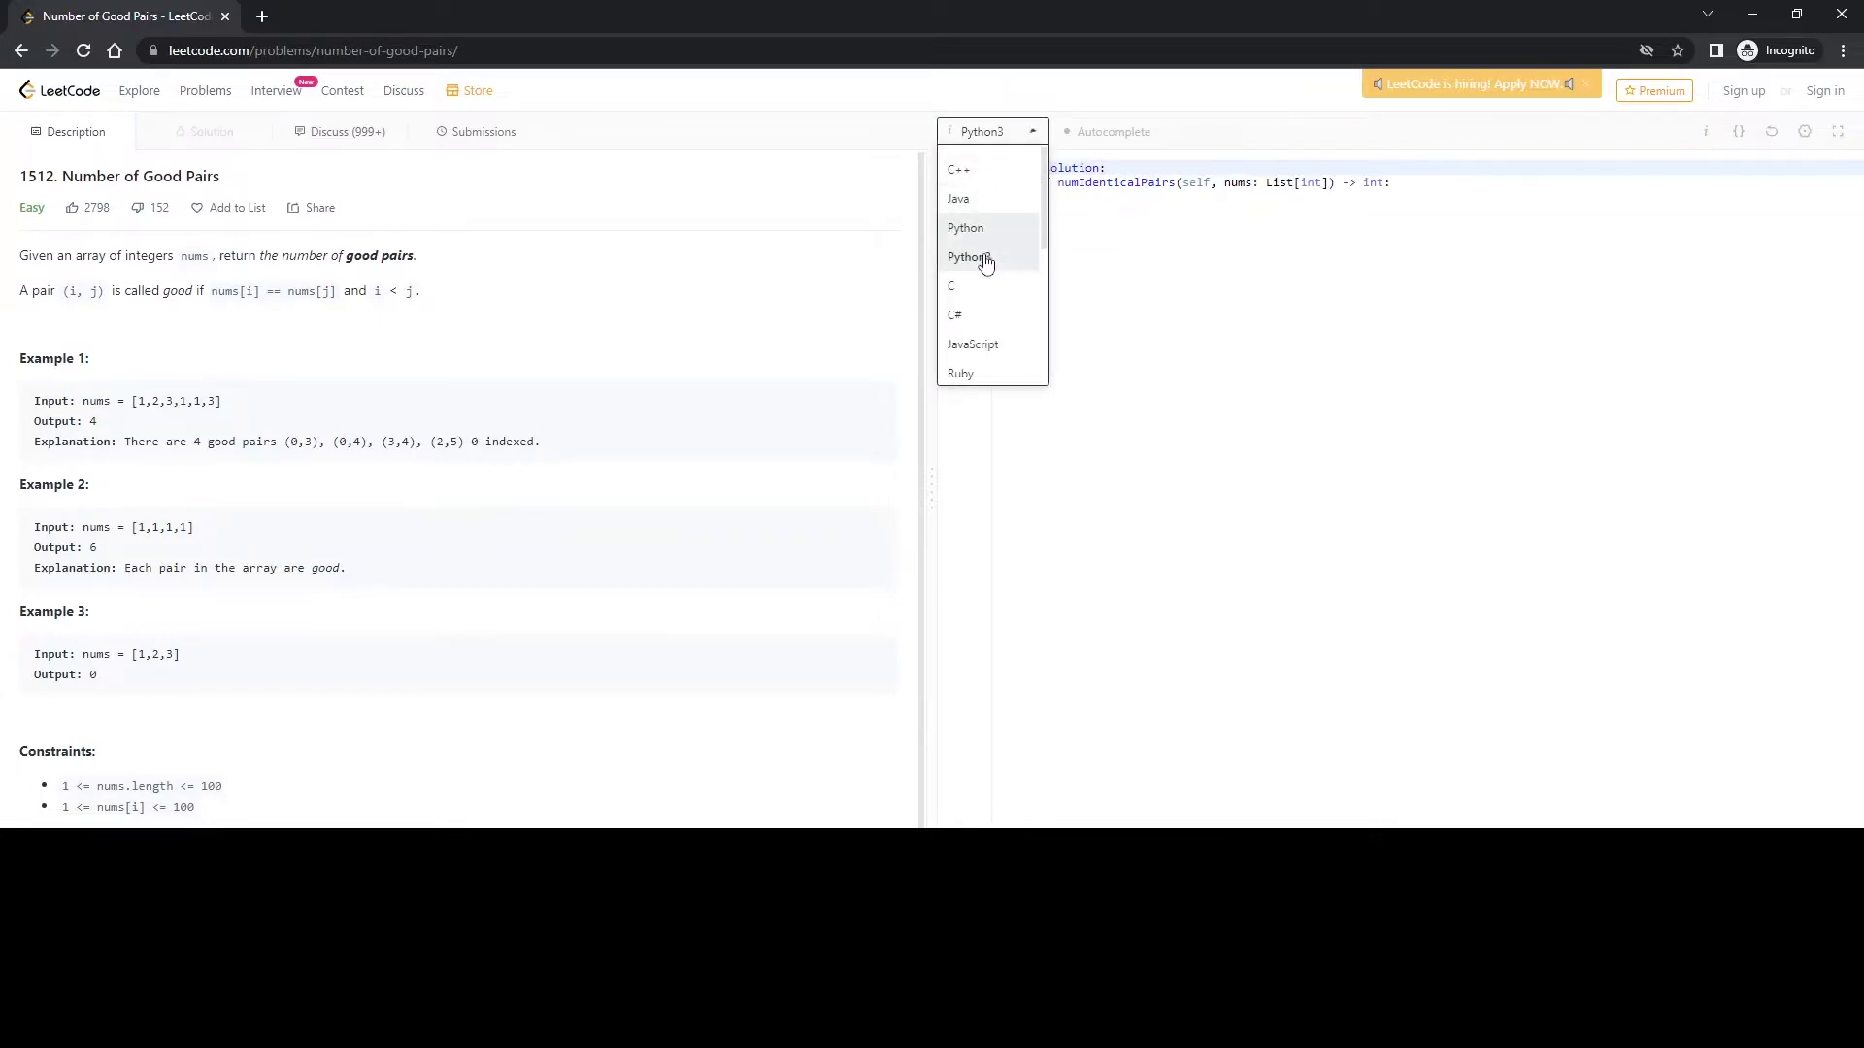
click(1151, 277)
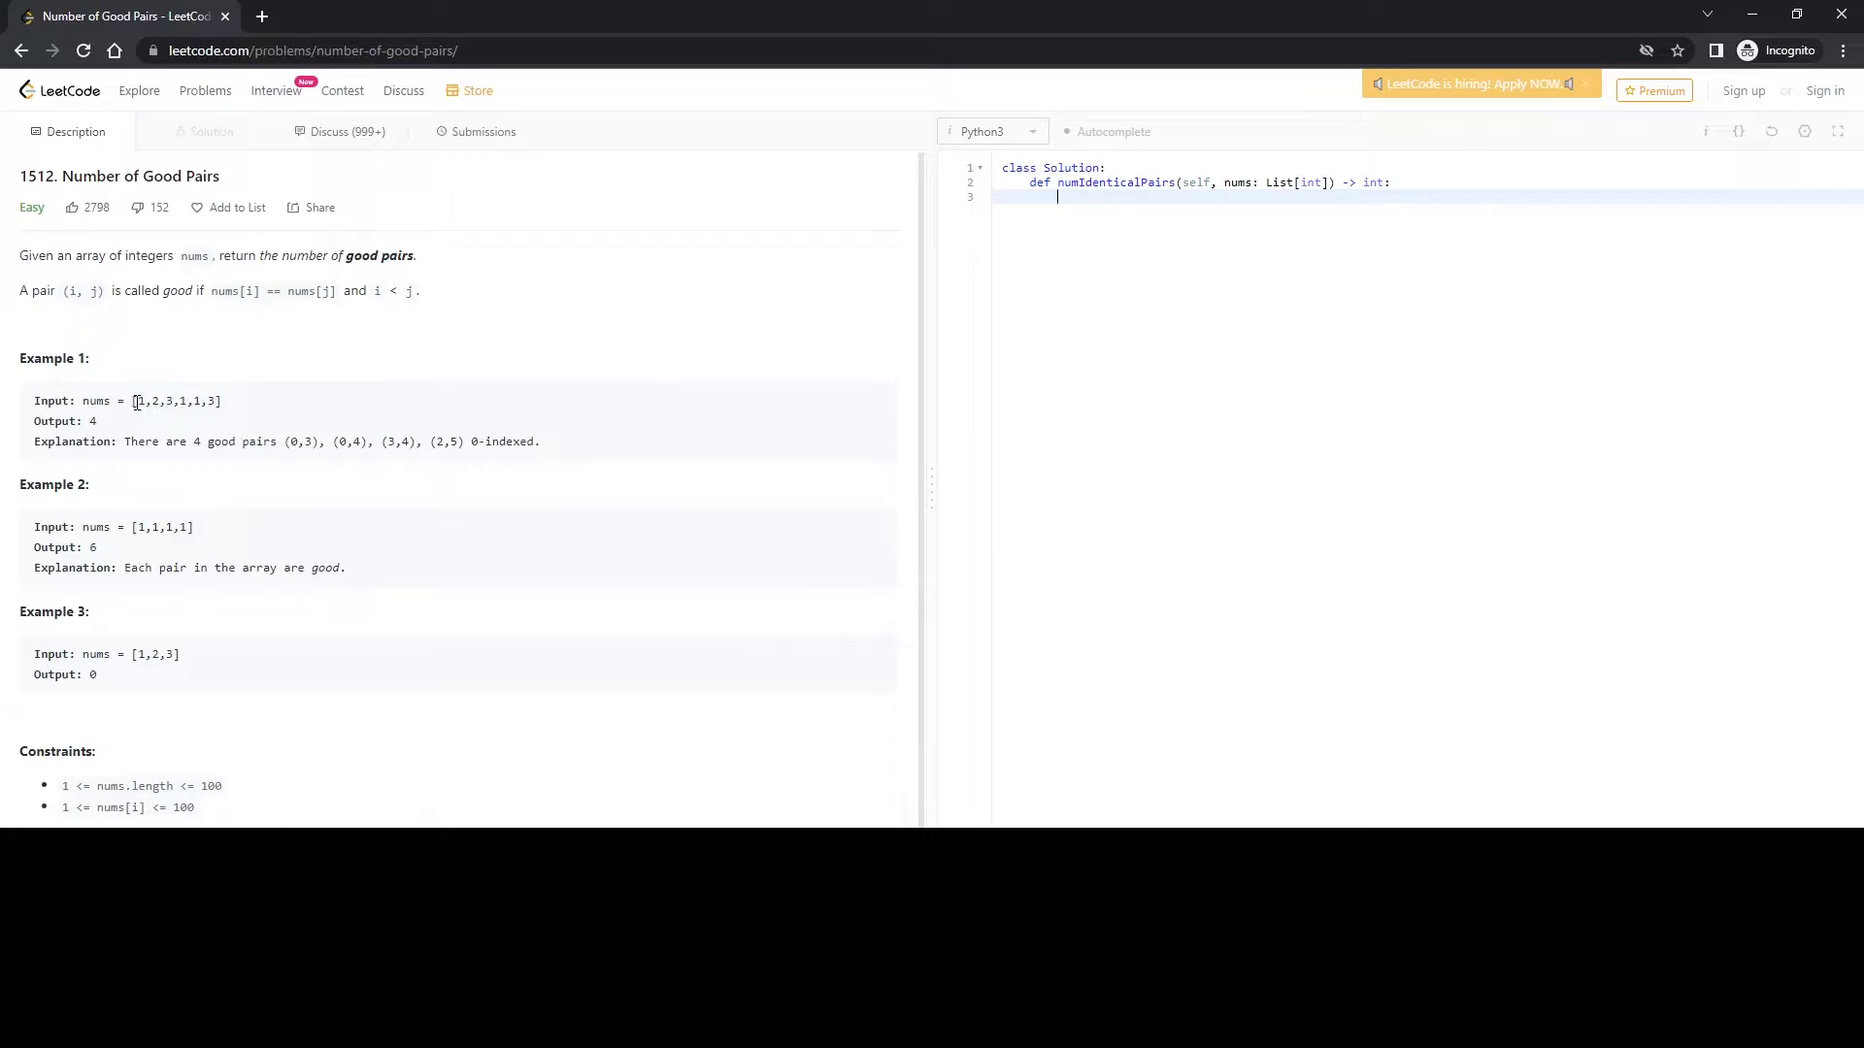
- Re-examine the values in Example 1's input array
drag(132, 401, 222, 401)
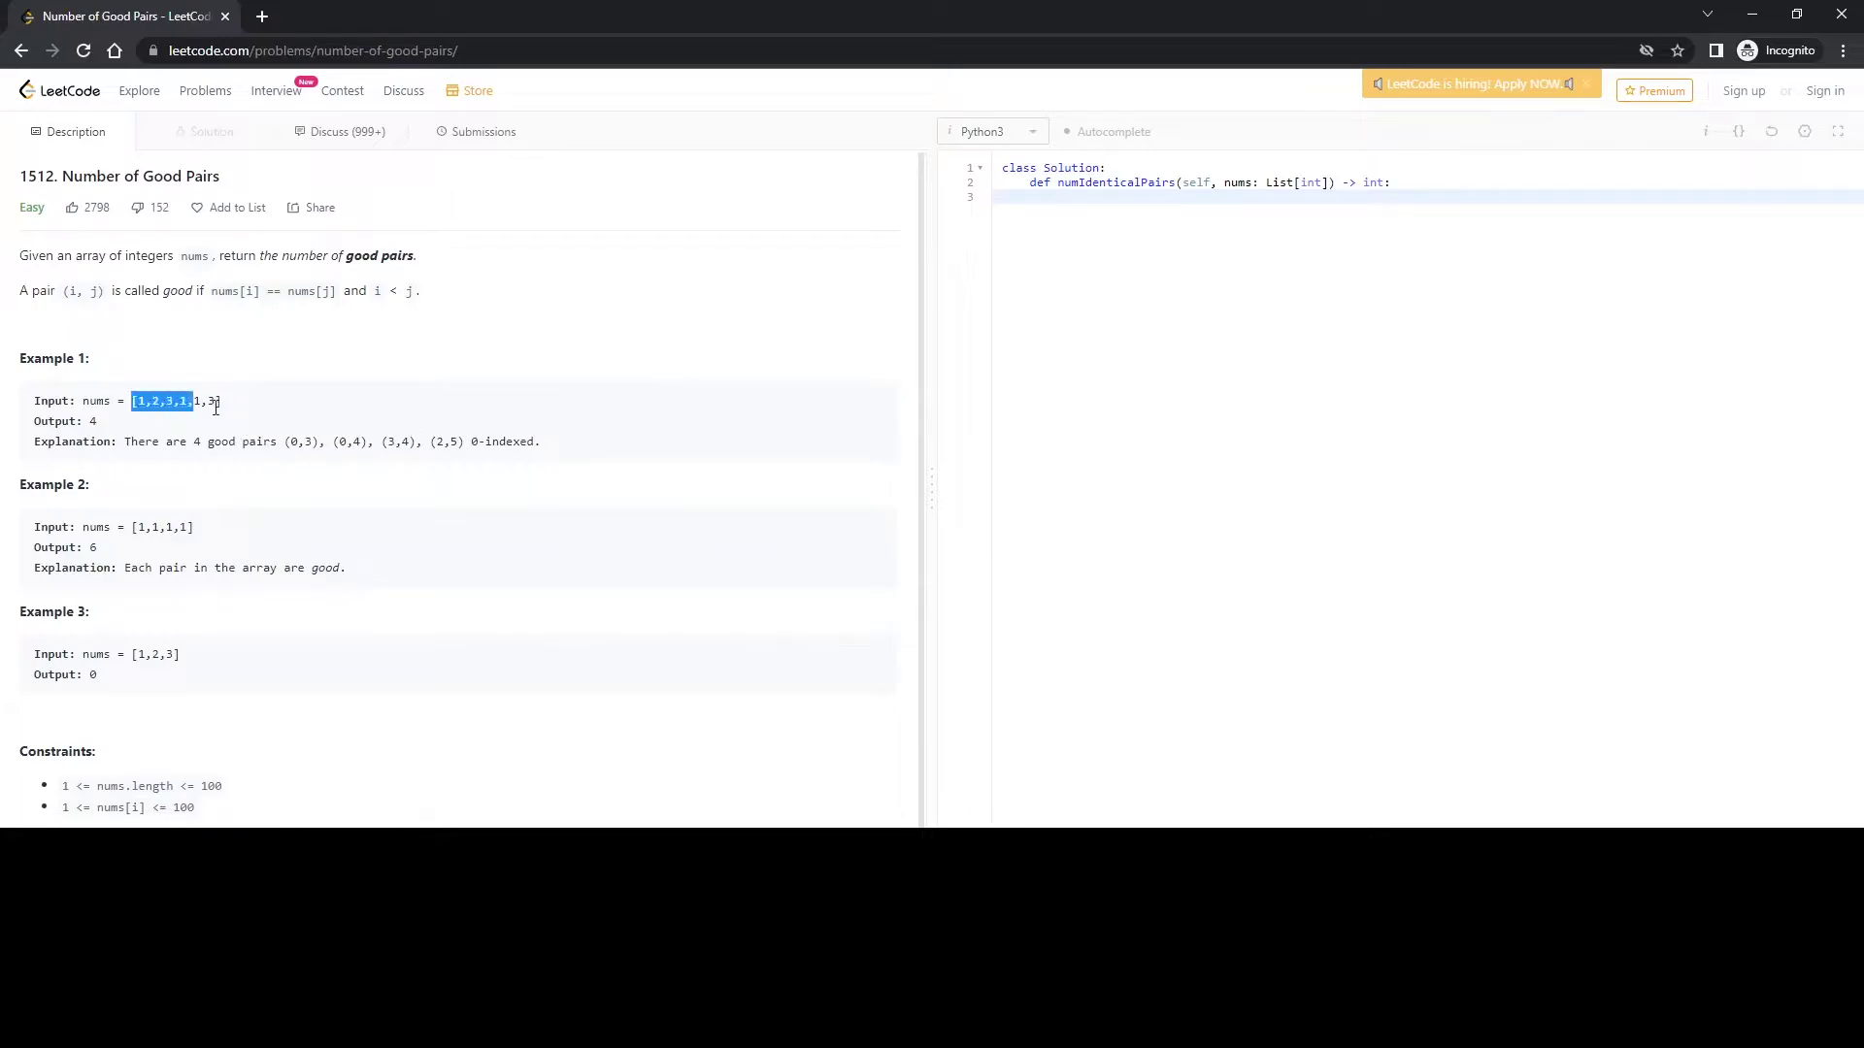
click(1135, 204)
drag(136, 401, 224, 400)
click(1078, 202)
text(r)
text(has)
- Write my_dict = {} and n_good_pairs = 0 on separate lines, correcting typos
key(BackSpace)
key(BackSpace)
key(BackSpace)
text(has)
key(BackSpace)
key(BackSpace)
text(my)
key(BackSpace)
key(BackSpace)
text(my_)
text(dict = )
text({)
key(Return)
text(cou)
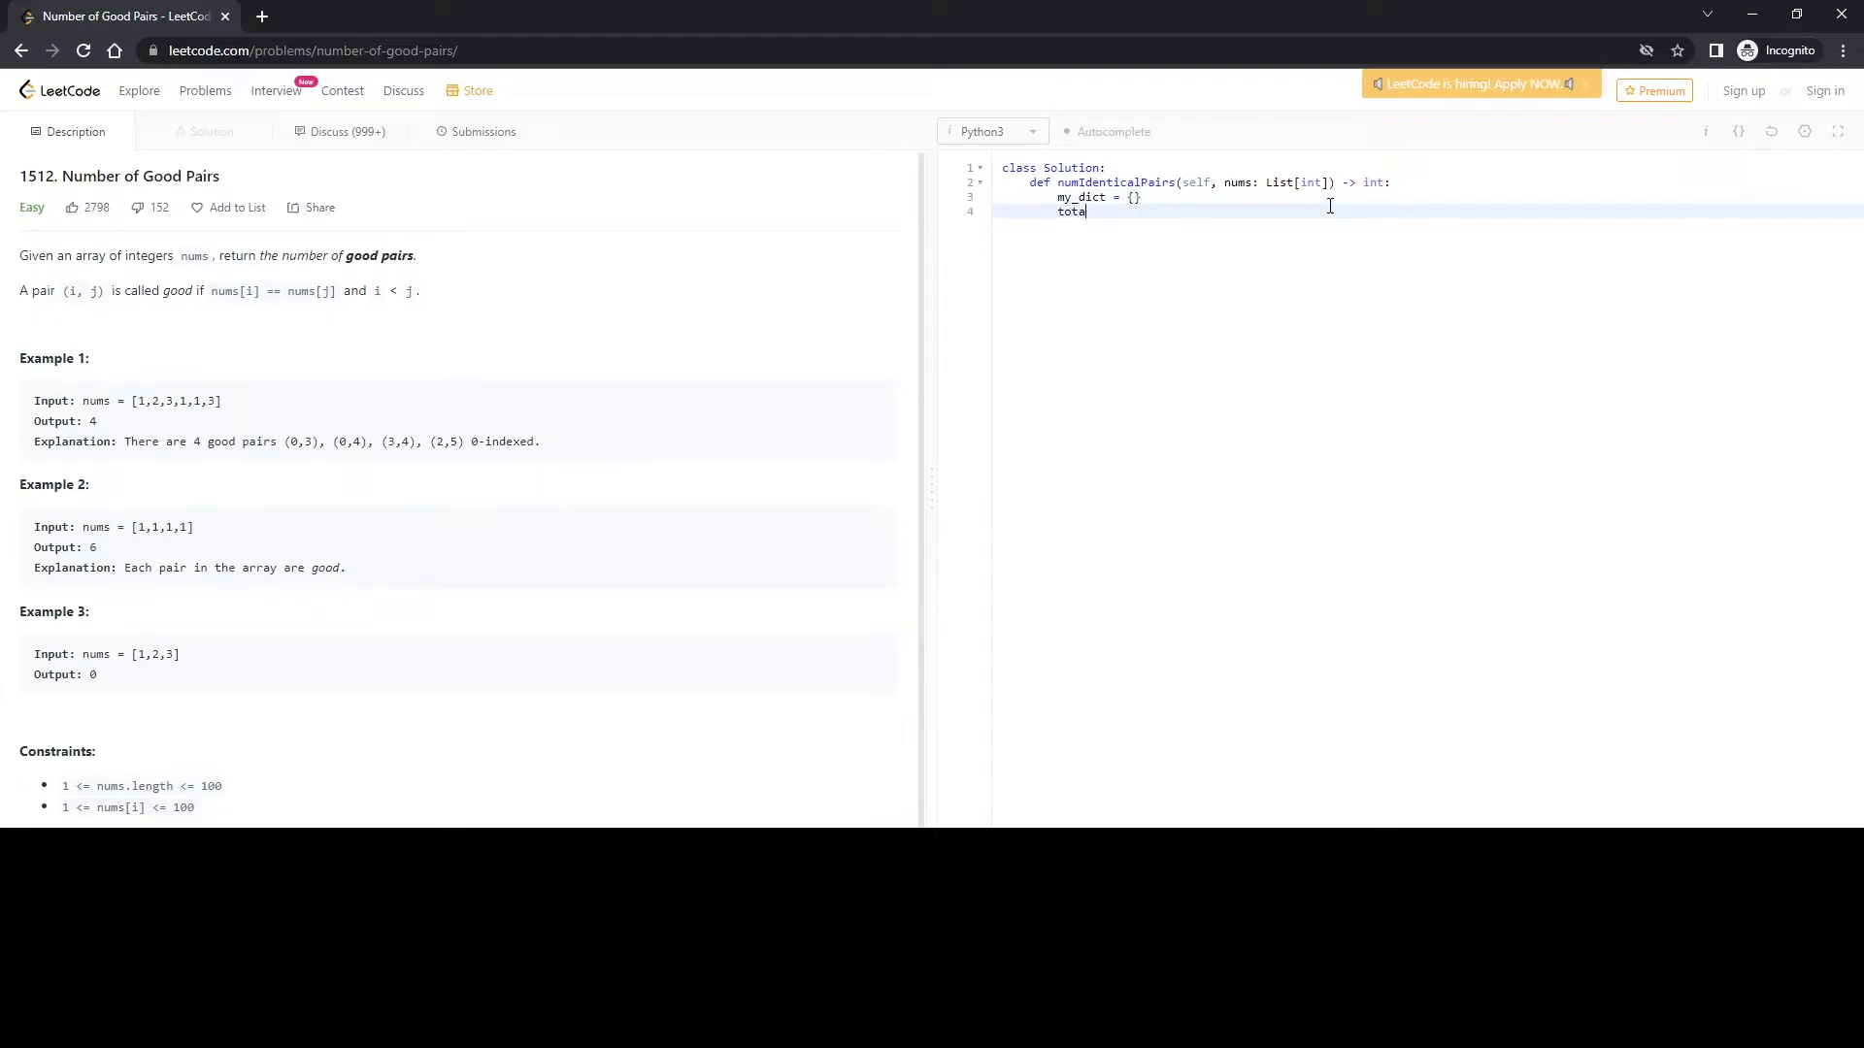
key(BackSpace)
key(BackSpace)
key(BackSpace)
text(good)
text(pairs)
key(Return)
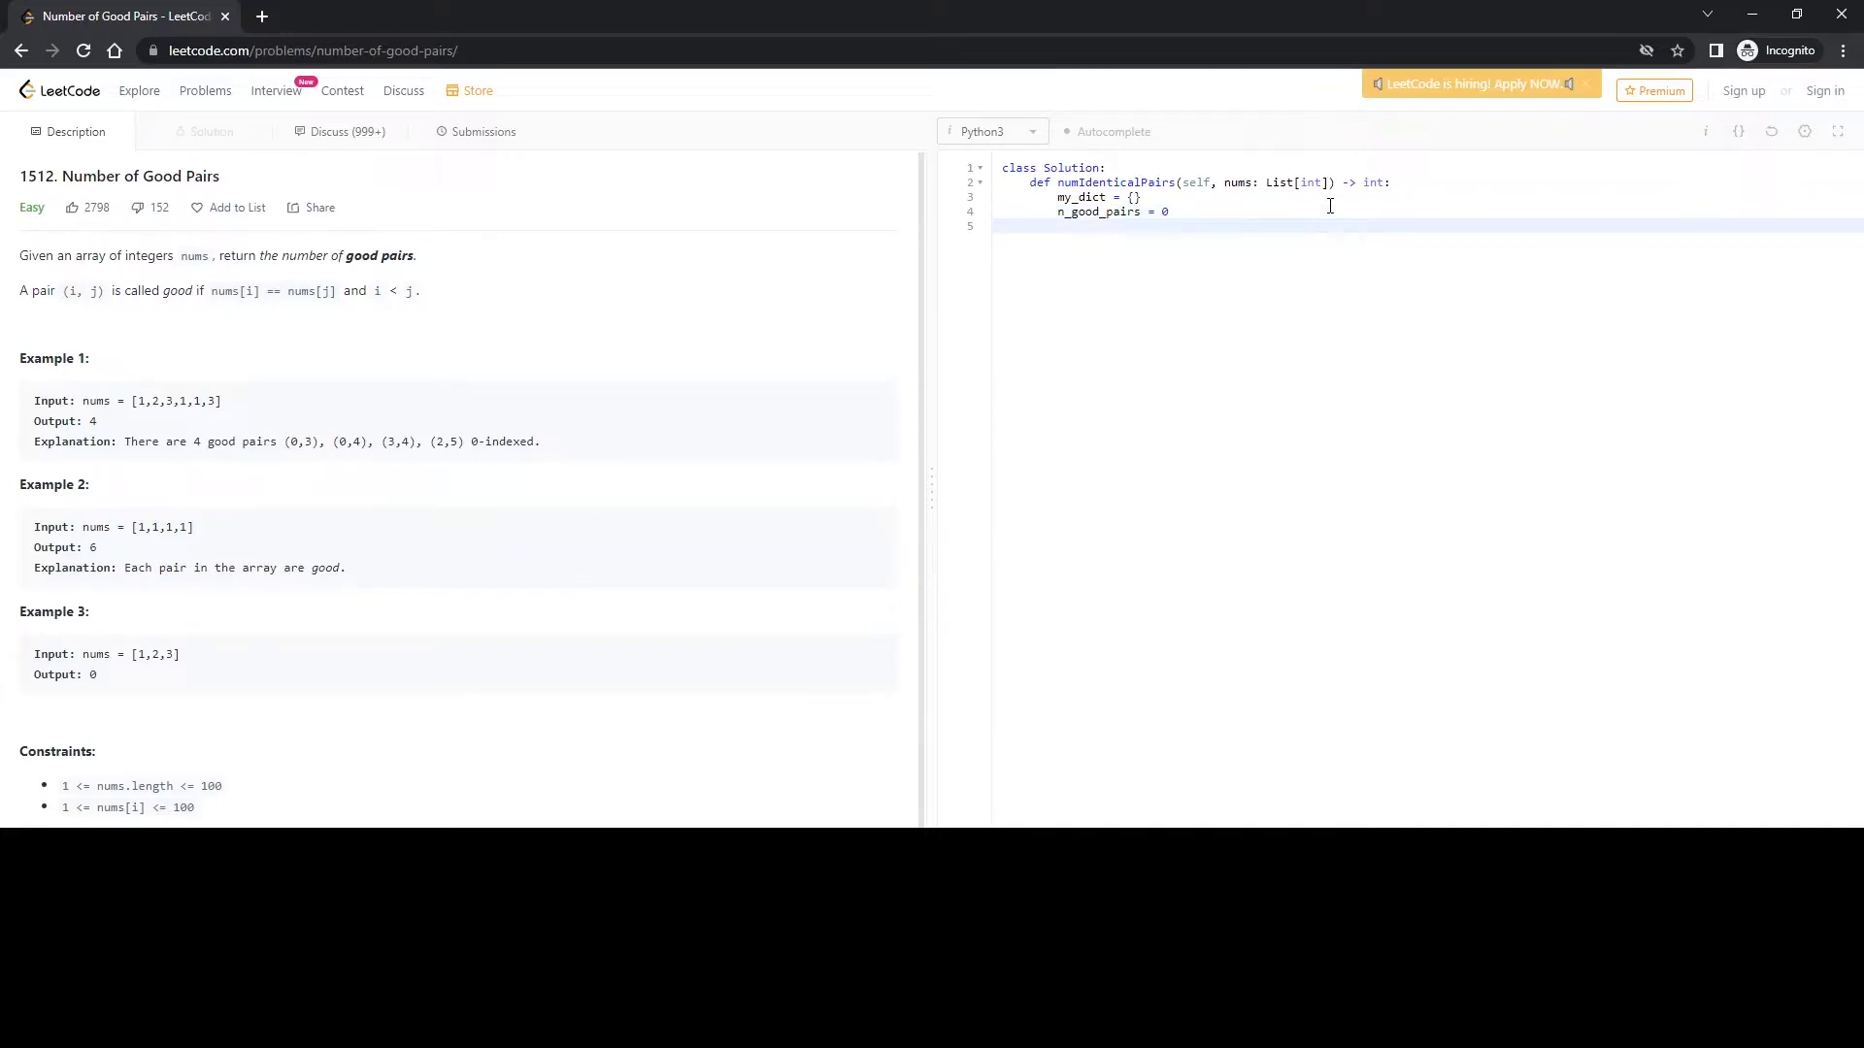
text(#loop)
text( tho)
text(rough the nu)
text(mbers)
- Add '#loop through the numbers', 'for num in nums:' and 'if num in my_dict:' lines
key(Return)
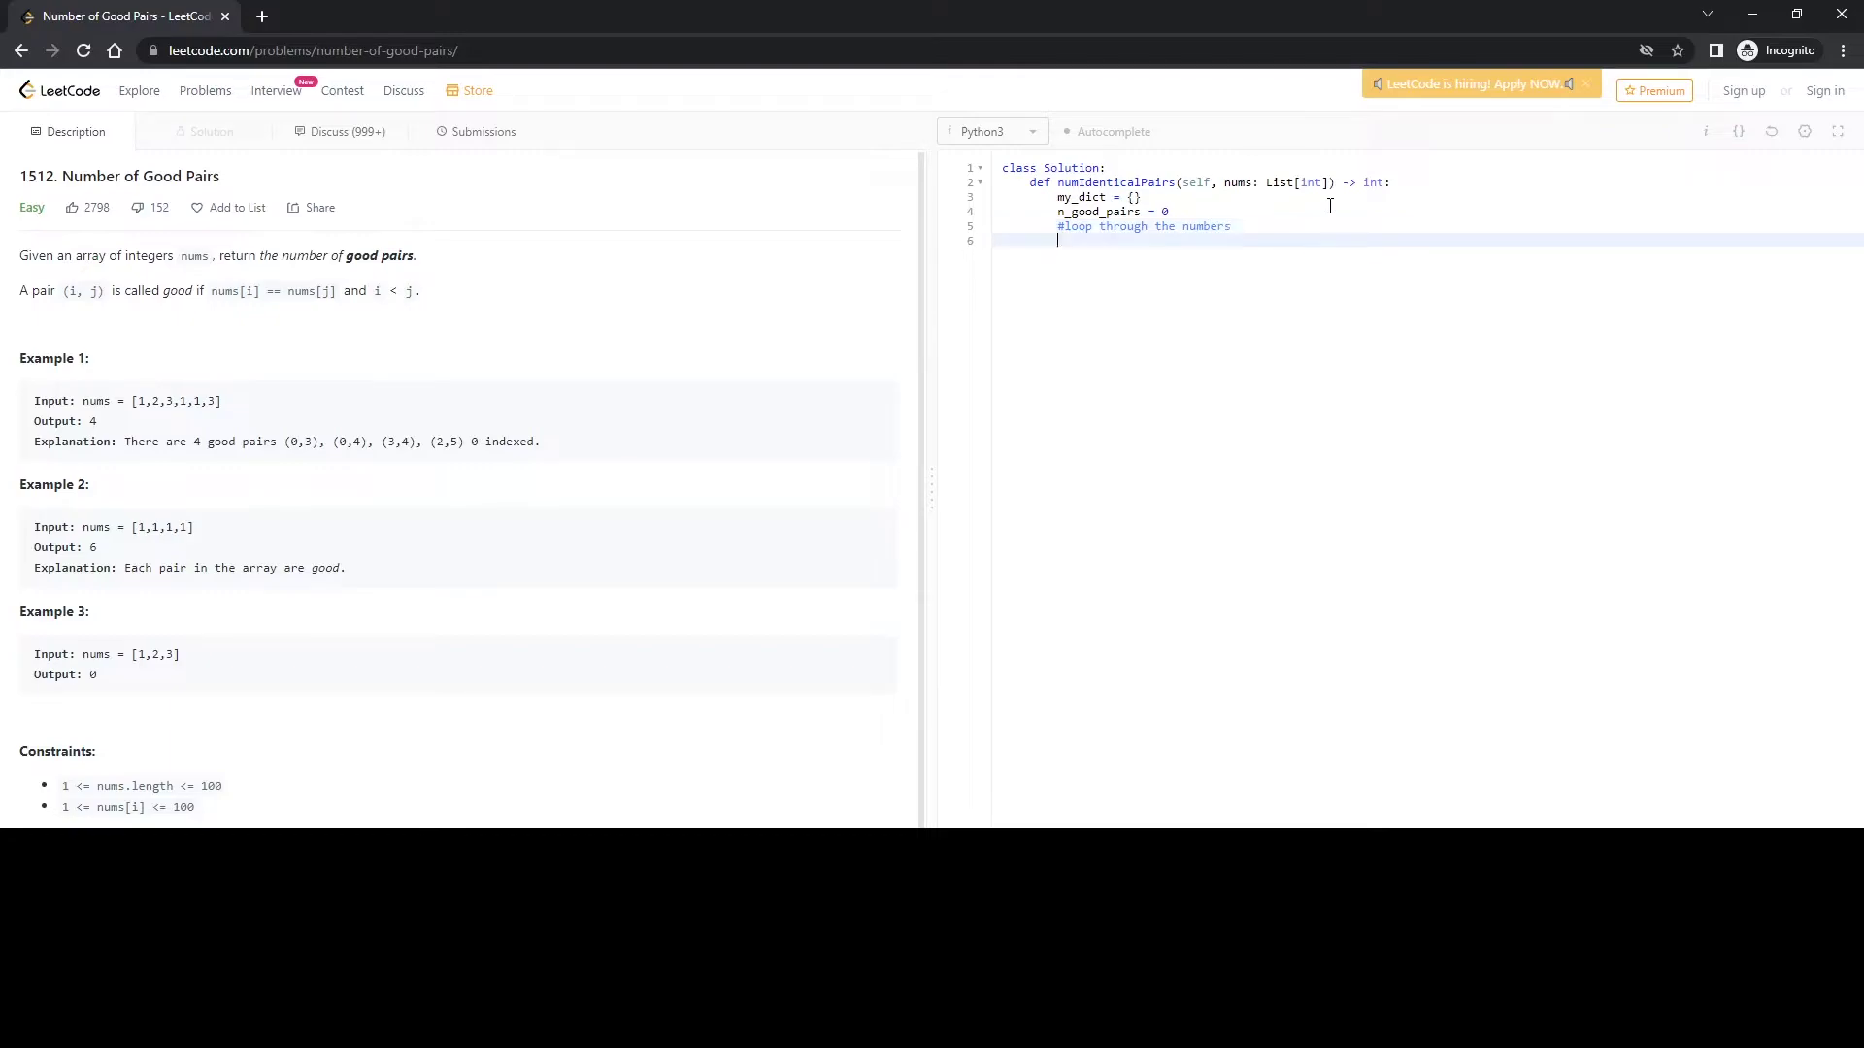
text(for num)
text( in)
text(nums:)
key(Return)
text(if)
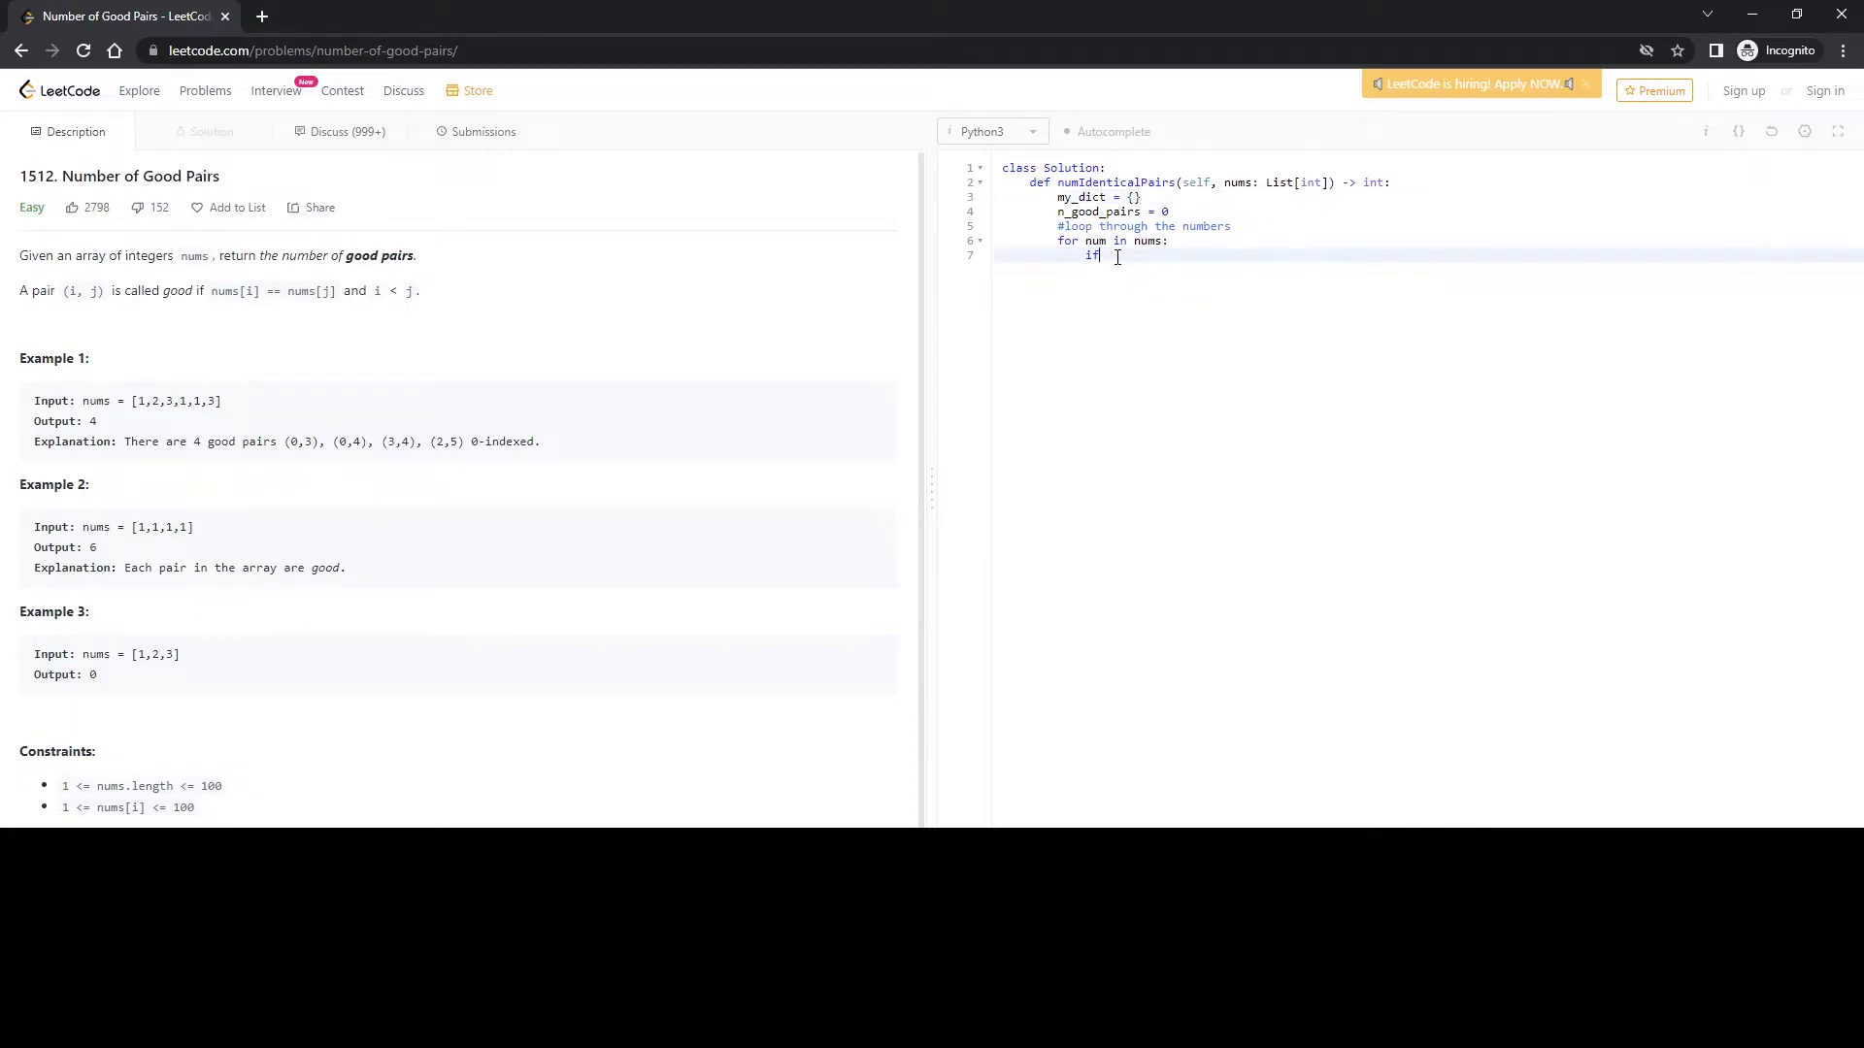
text( num in)
text( my_dict:)
key(Return)
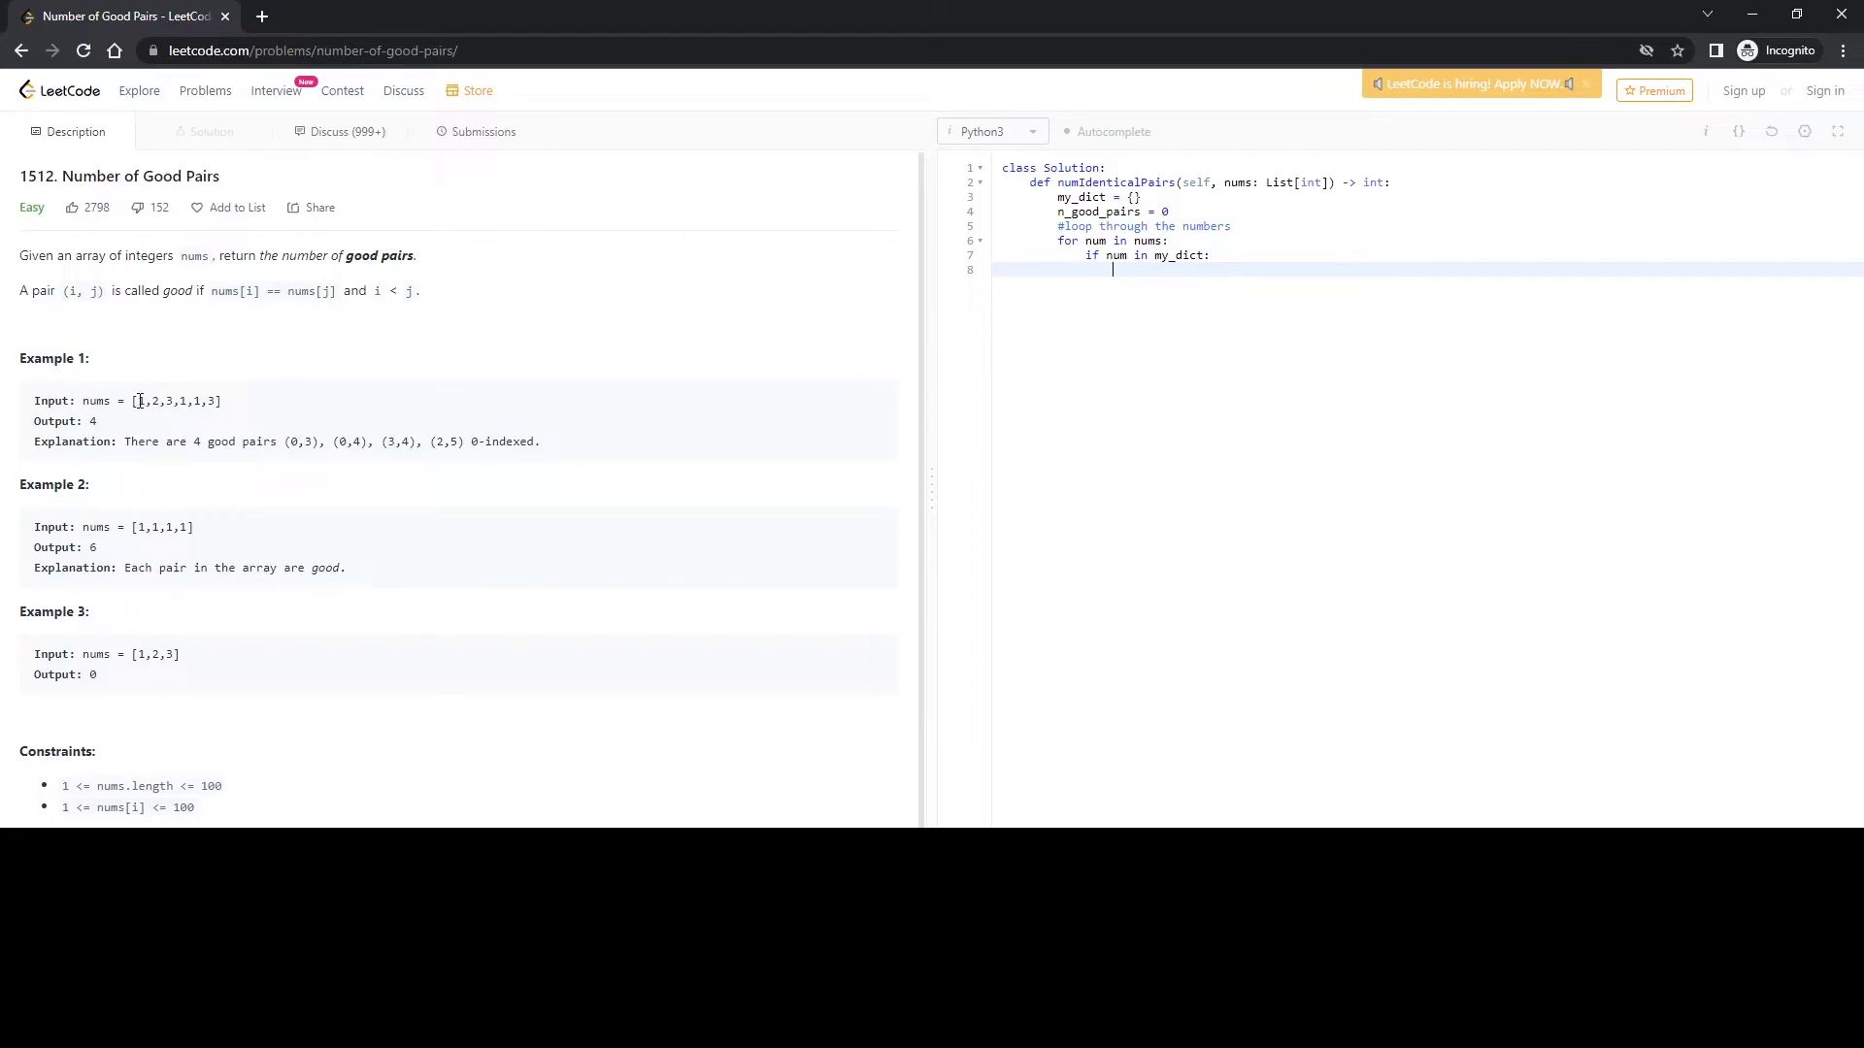
drag(138, 401, 145, 400)
- Start a '#' comment line below my_dict for the example {1:2,2:1,3:1}
click(1140, 272)
click(1161, 195)
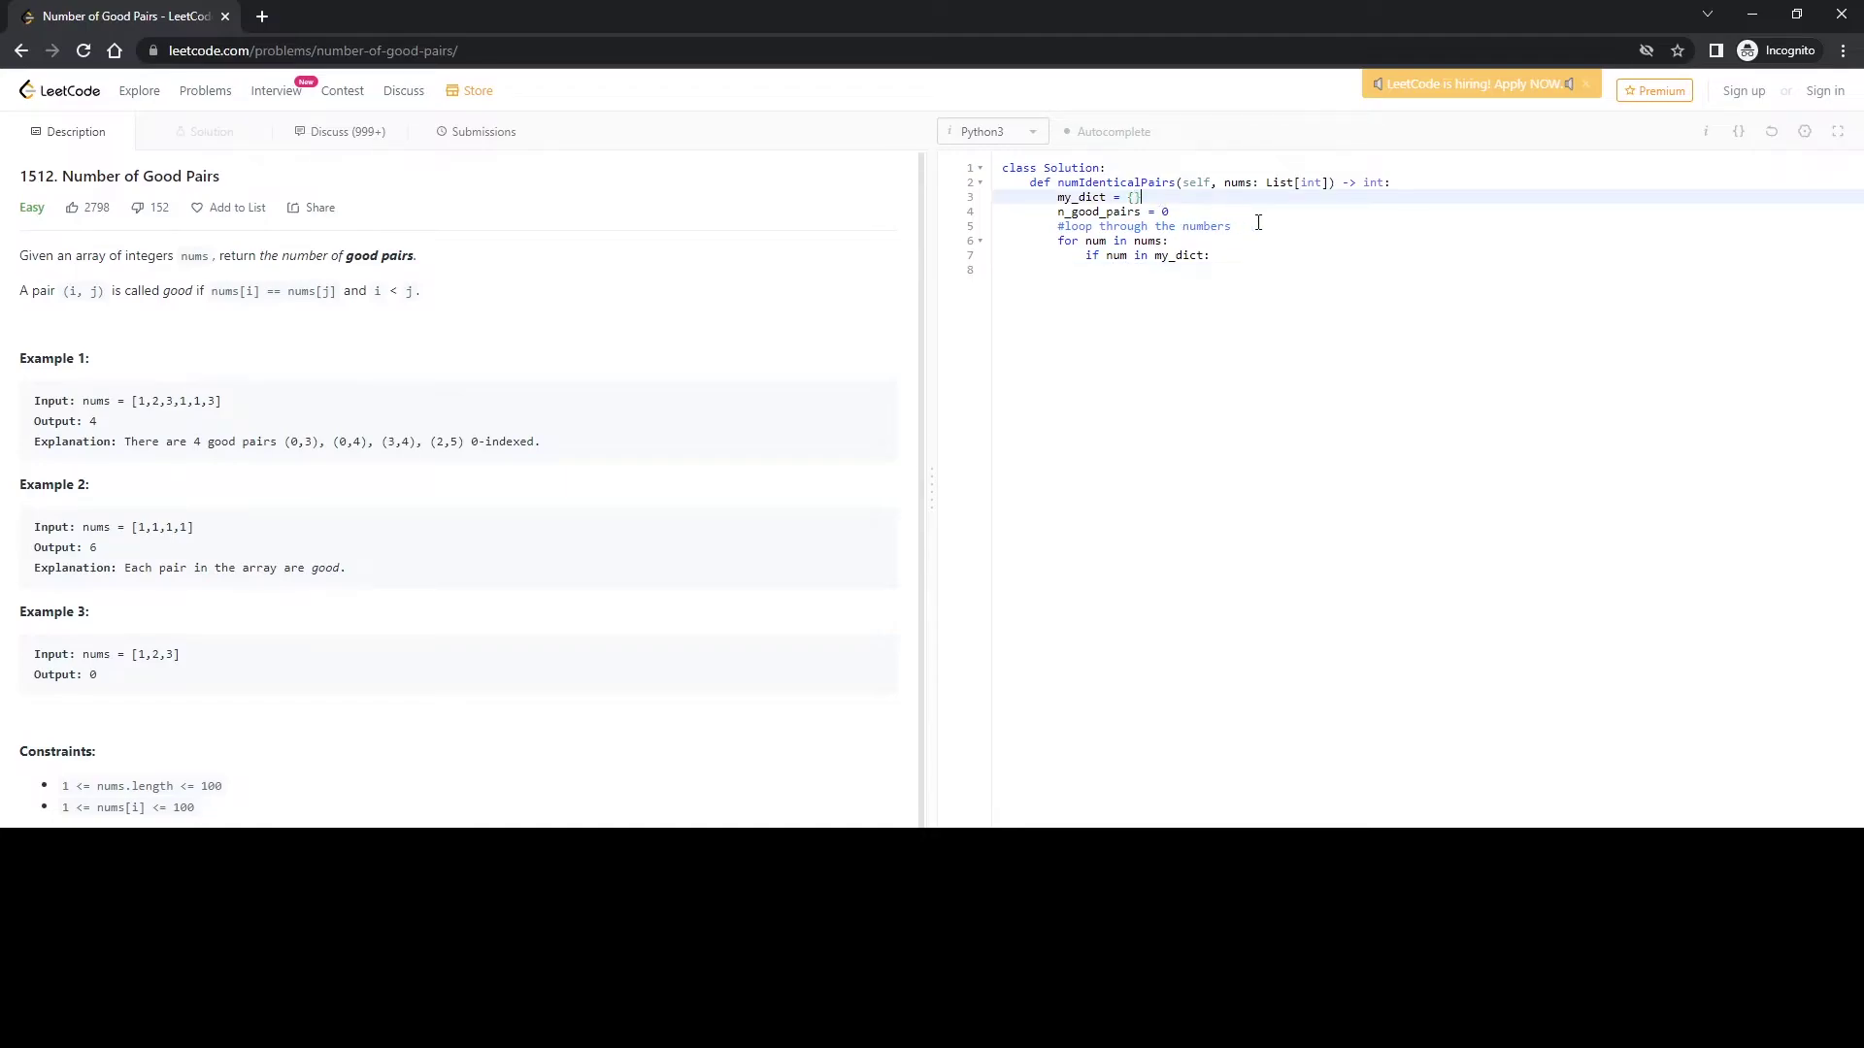
key(Return)
text(#)
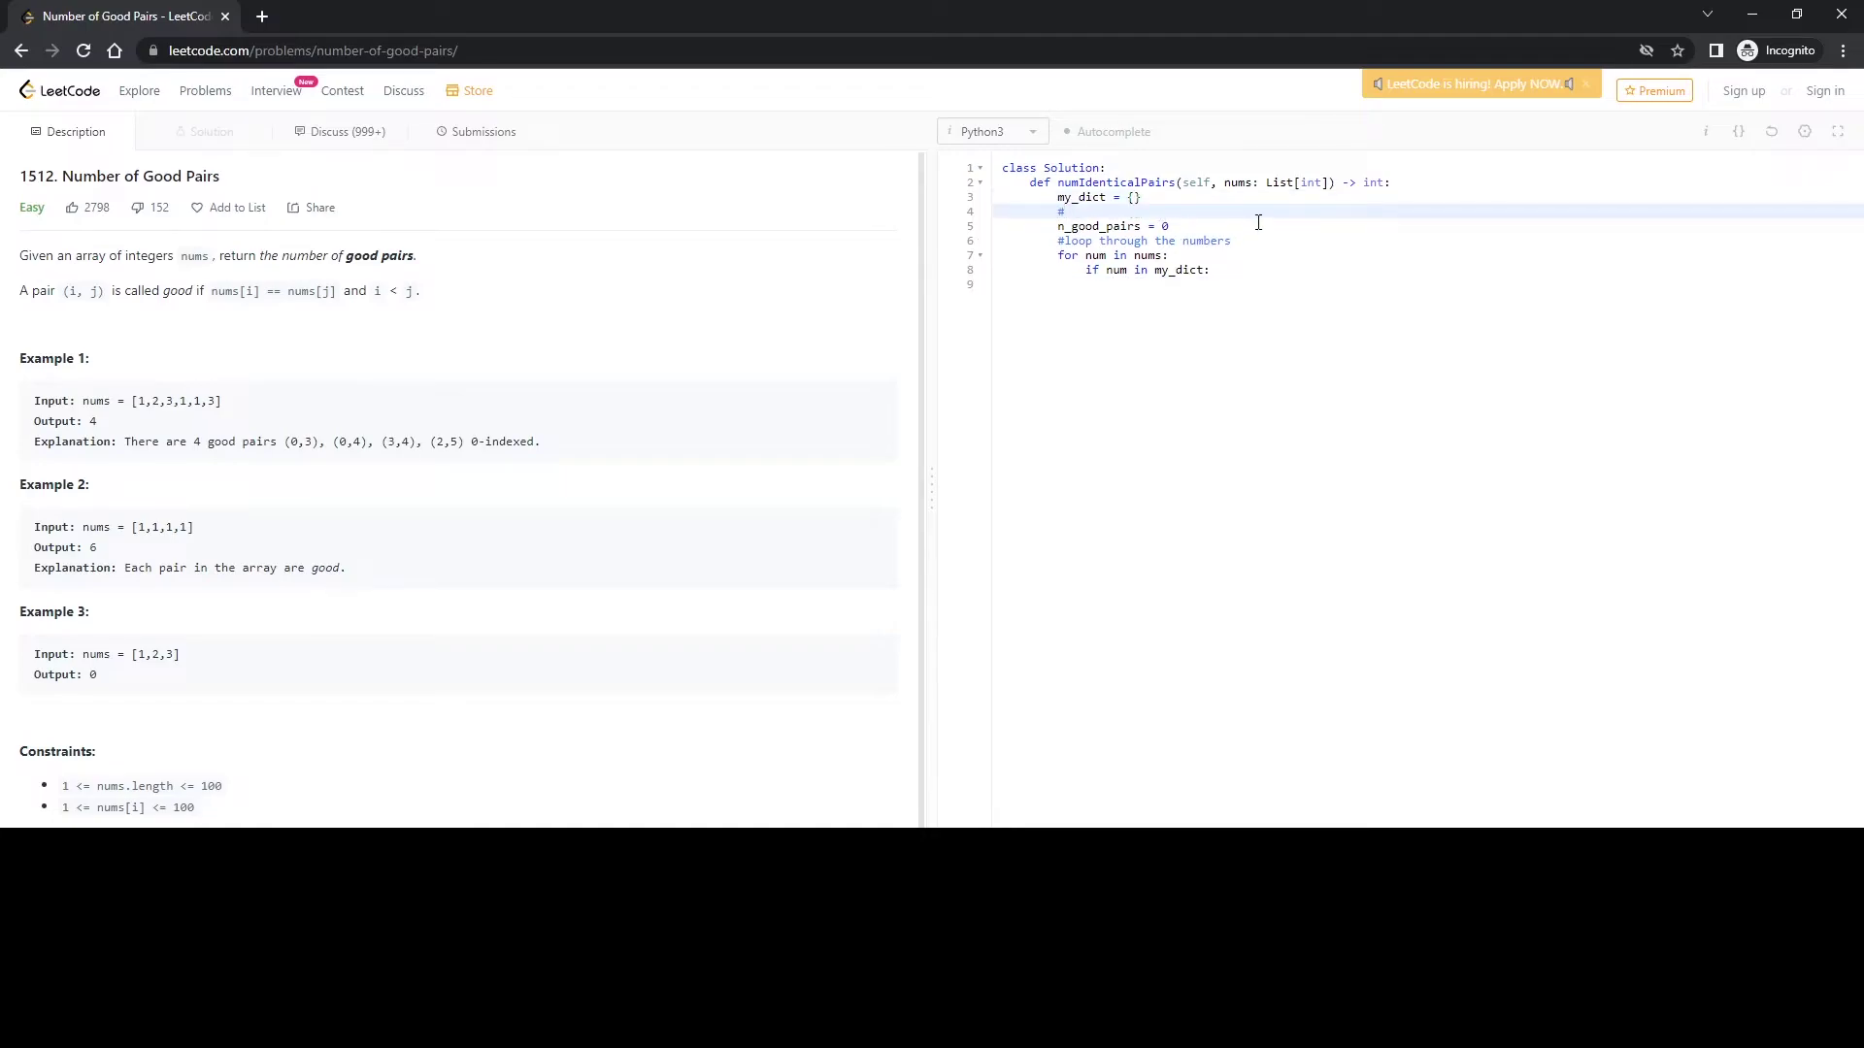
text( my_dict)
text({)
text(1)
text(:)
text(1)
text(,2:1)
text(,)
text(3:1)
- Add line 9 under the if: n_good_pairs = n_good_pairs + my_dict[num]
click(1213, 275)
key(Return)
text(n)
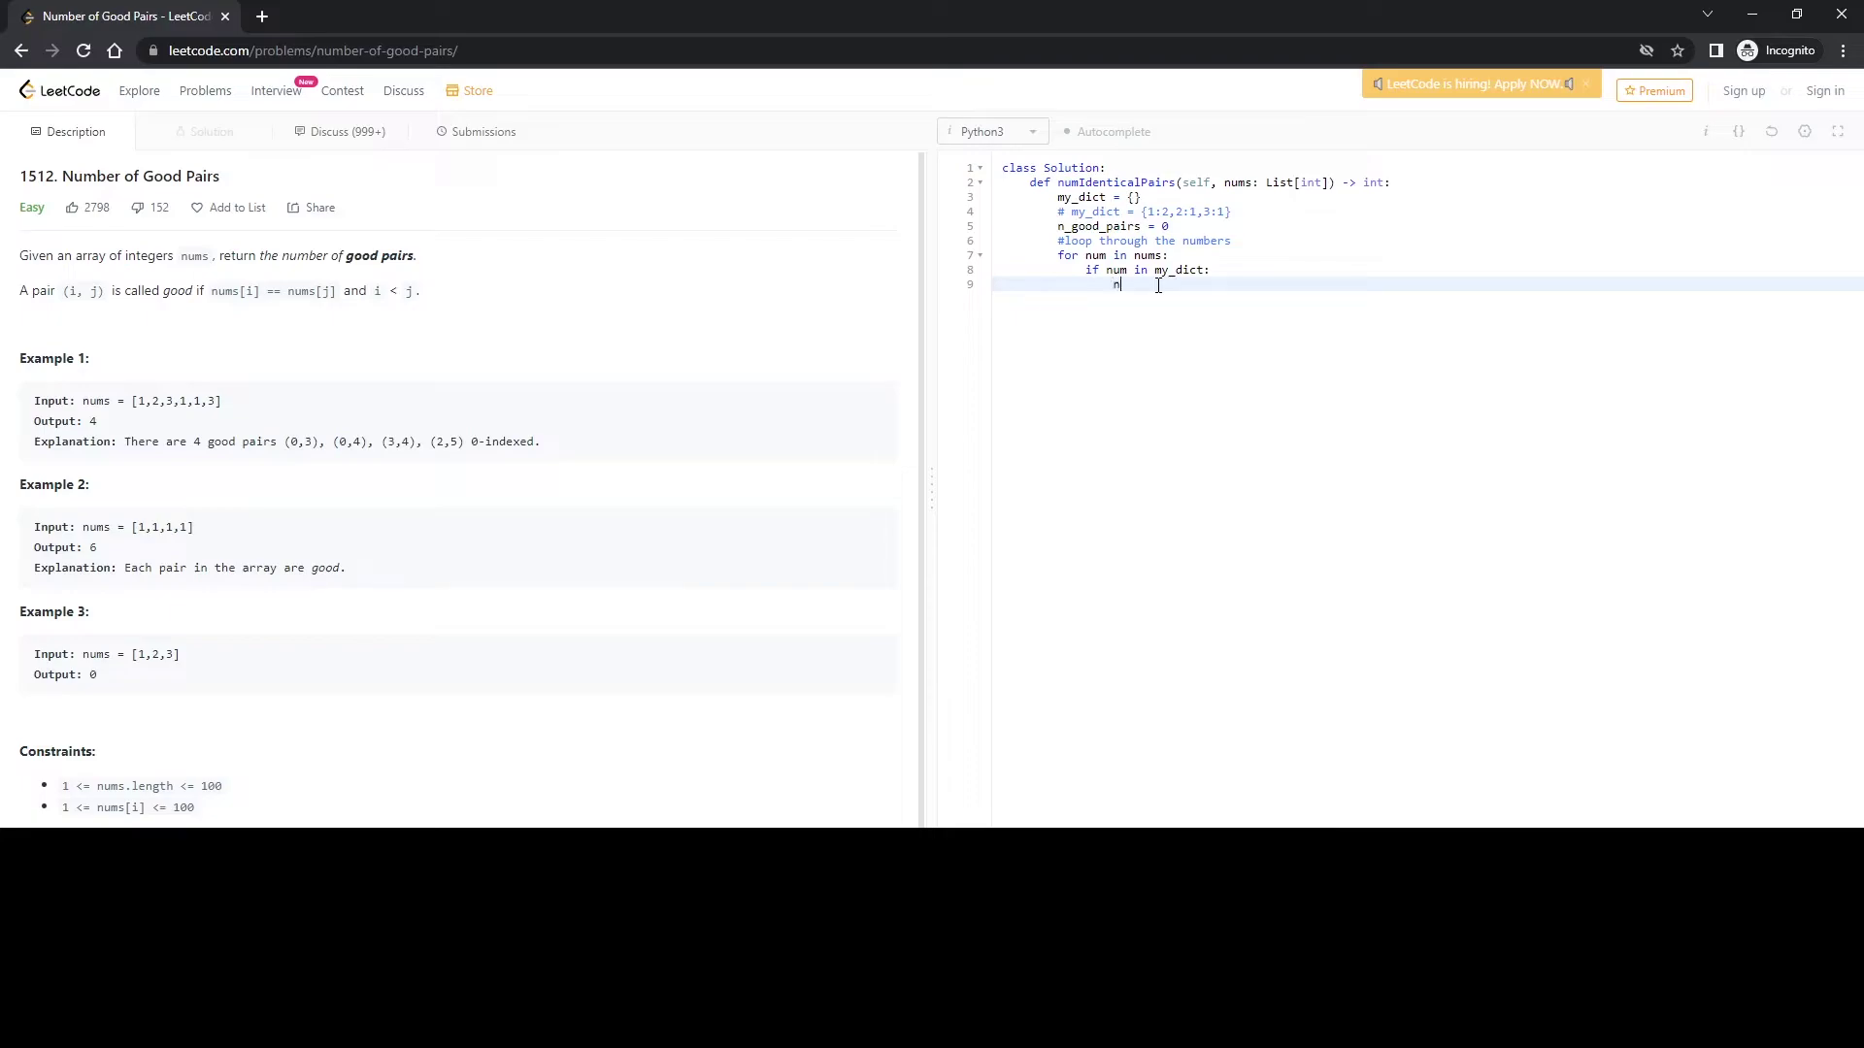
text(_good_)
text(pairs)
double_click(1157, 283)
key(ctrl+c)
click(1537, 284)
key(ctrl+v)
text(+ my)
text(_dict[)
text(num)
key(Return)
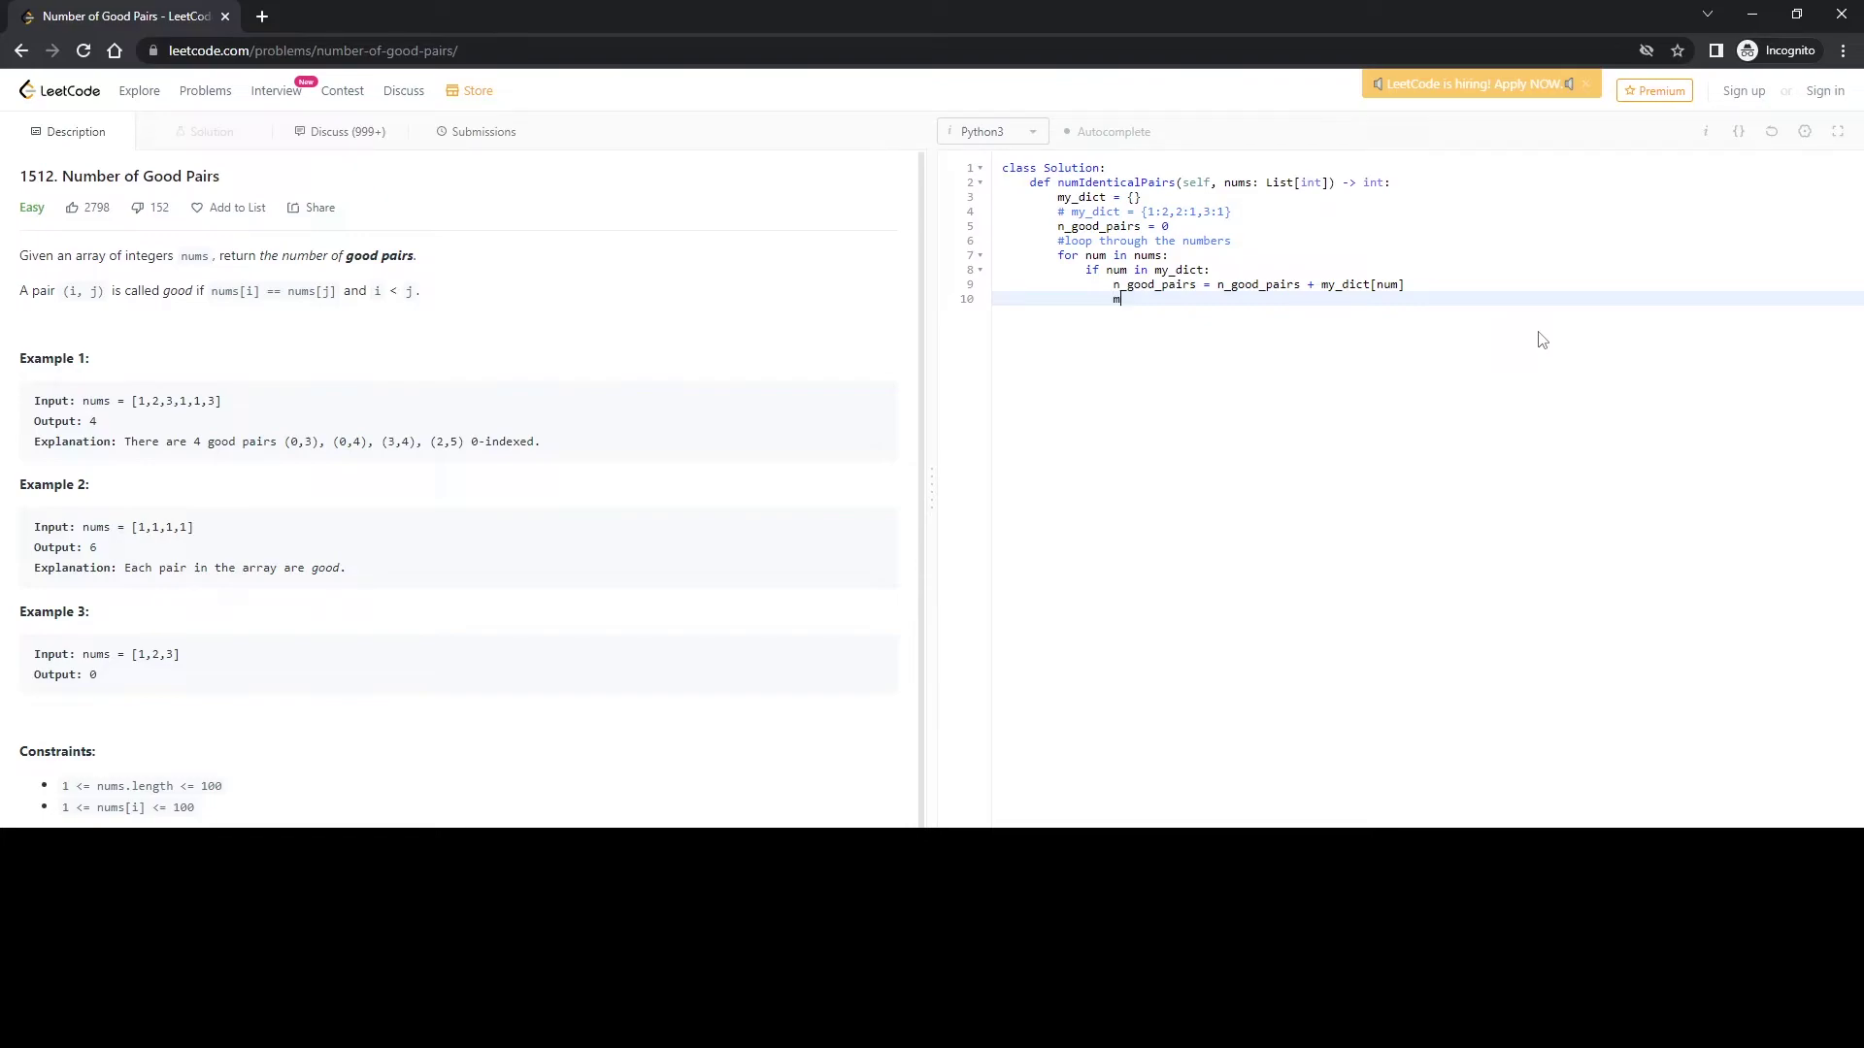
text(yu)
text(_dict)
text([)
text(num] =)
- Add line 10: my_dict[num] = my_dict[num] + 1, undoing a duplicated + 1
drag(1112, 301, 1197, 302)
key(ctrl+c)
click(1427, 347)
text(= my_dict[num)
key(ctrl+v)
text(+ 1)
key(ctrl+z)
text(+)
- Add an else branch with my_dict[num] + 1, then start a line for the return statement
key(Return)
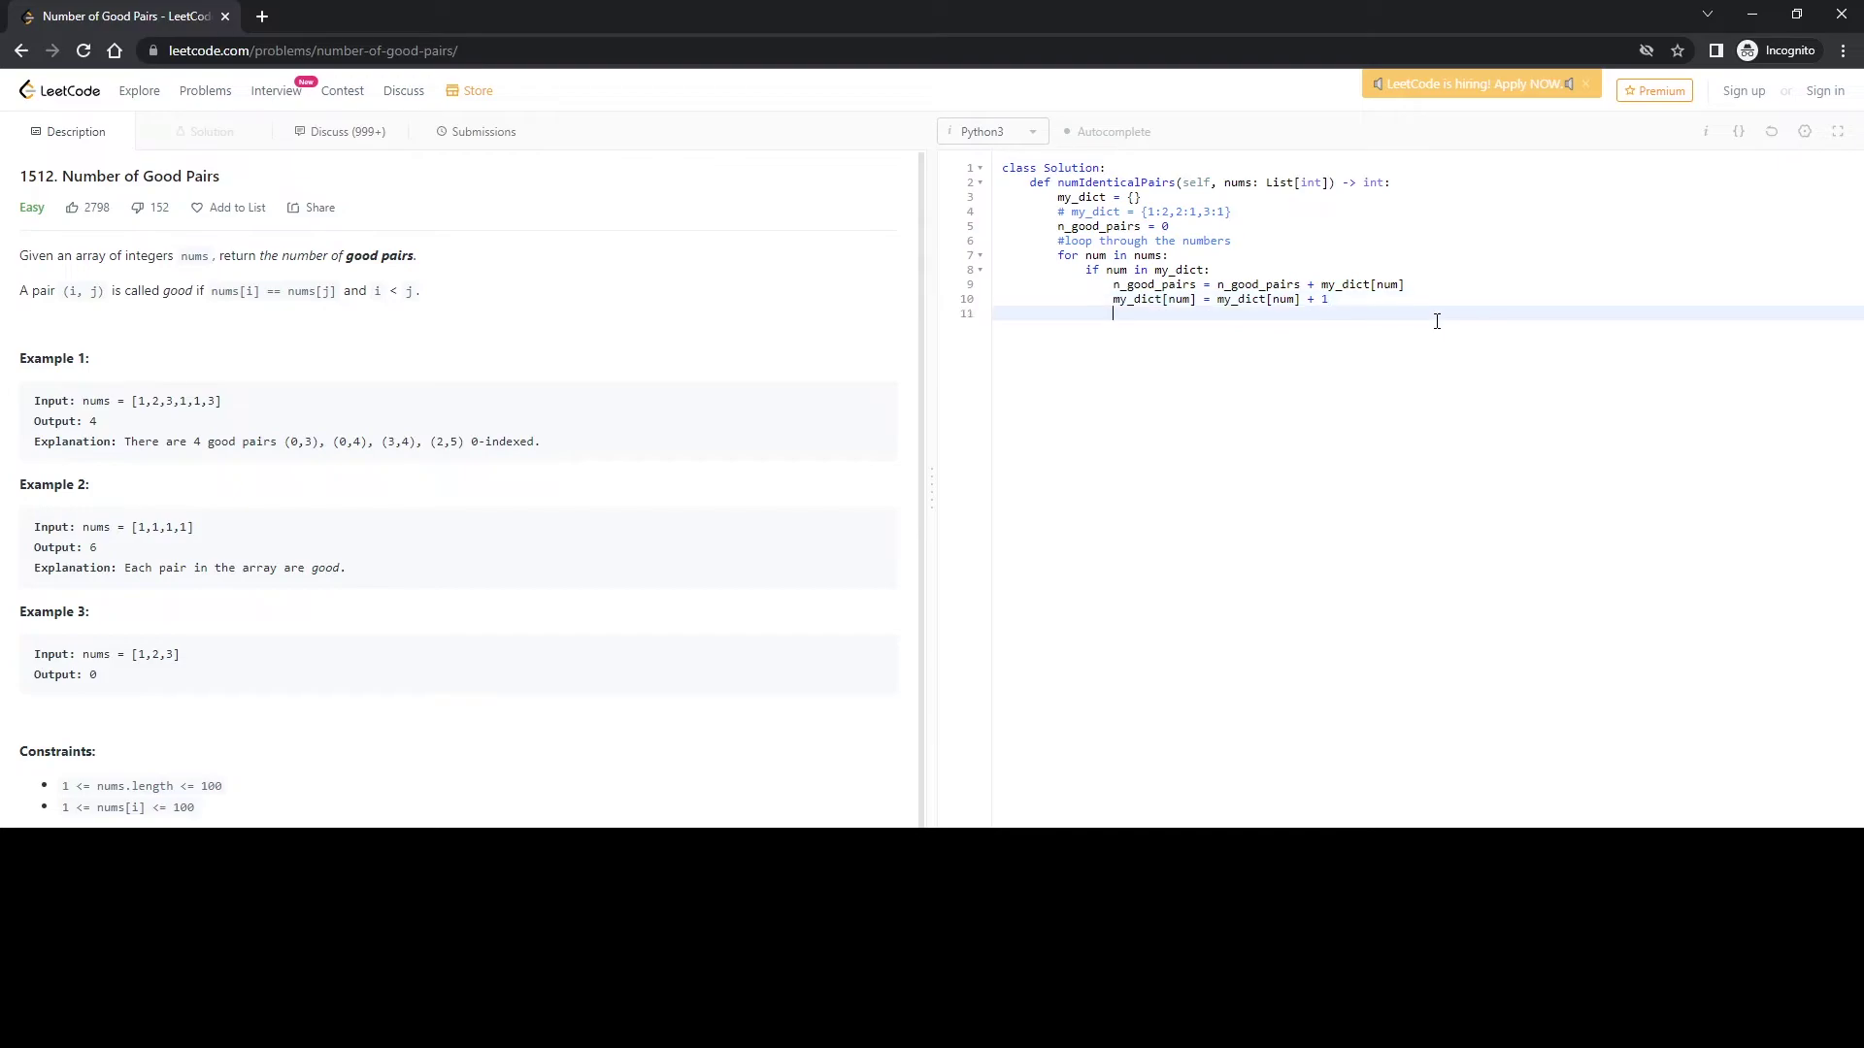
text(else:)
key(Return)
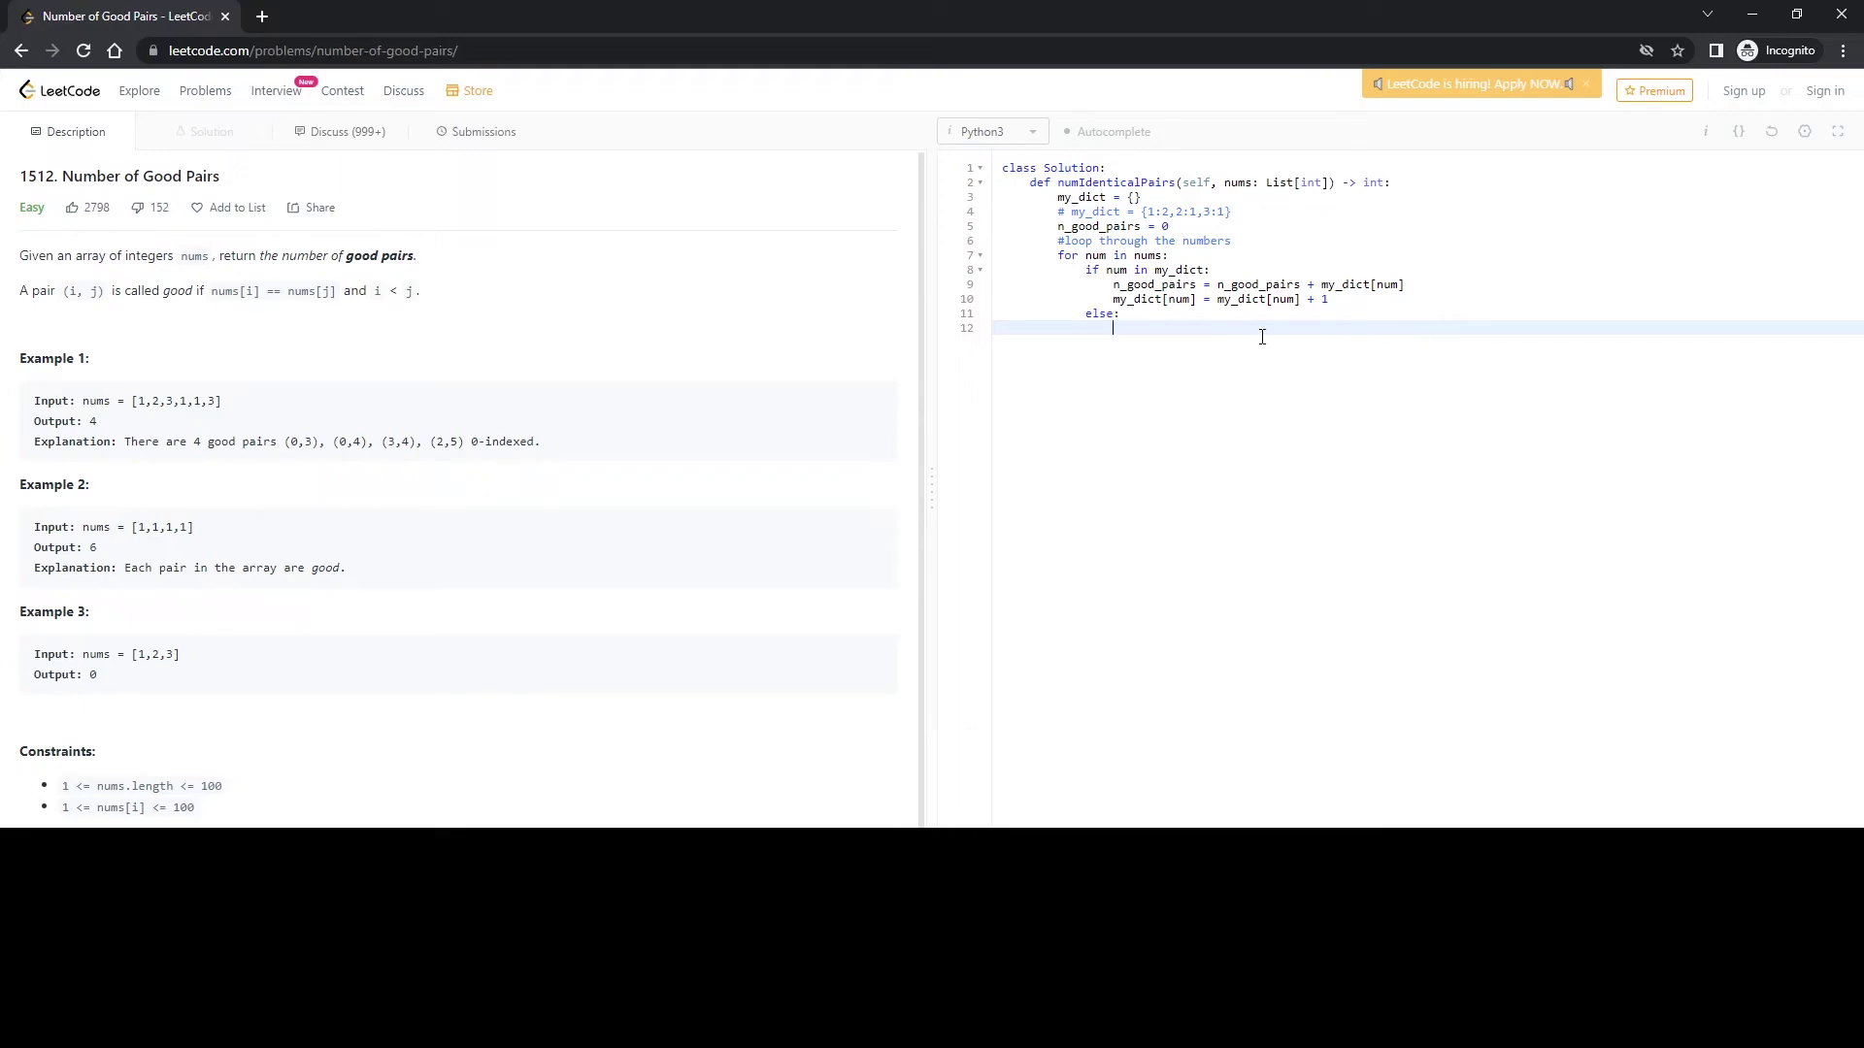
drag(1113, 299, 1196, 299)
key(ctrl+c)
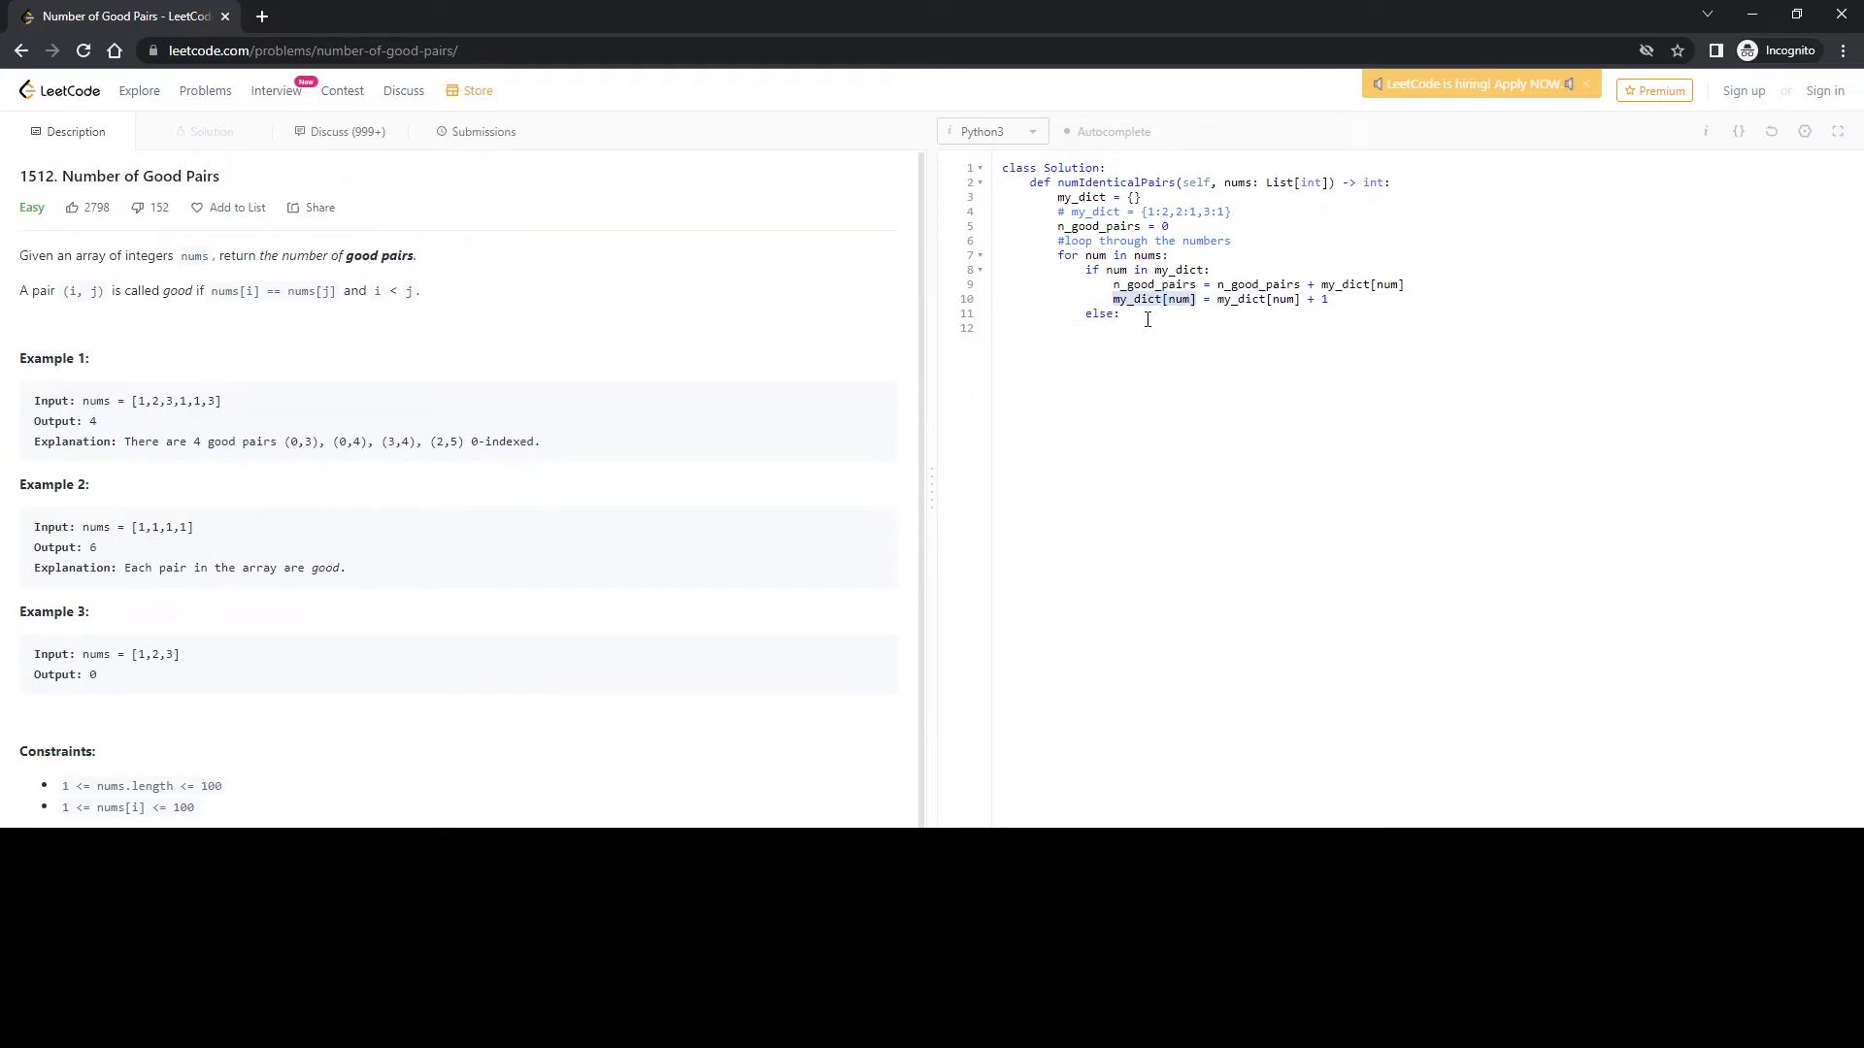
click(1388, 328)
key(ctrl+v)
text(1)
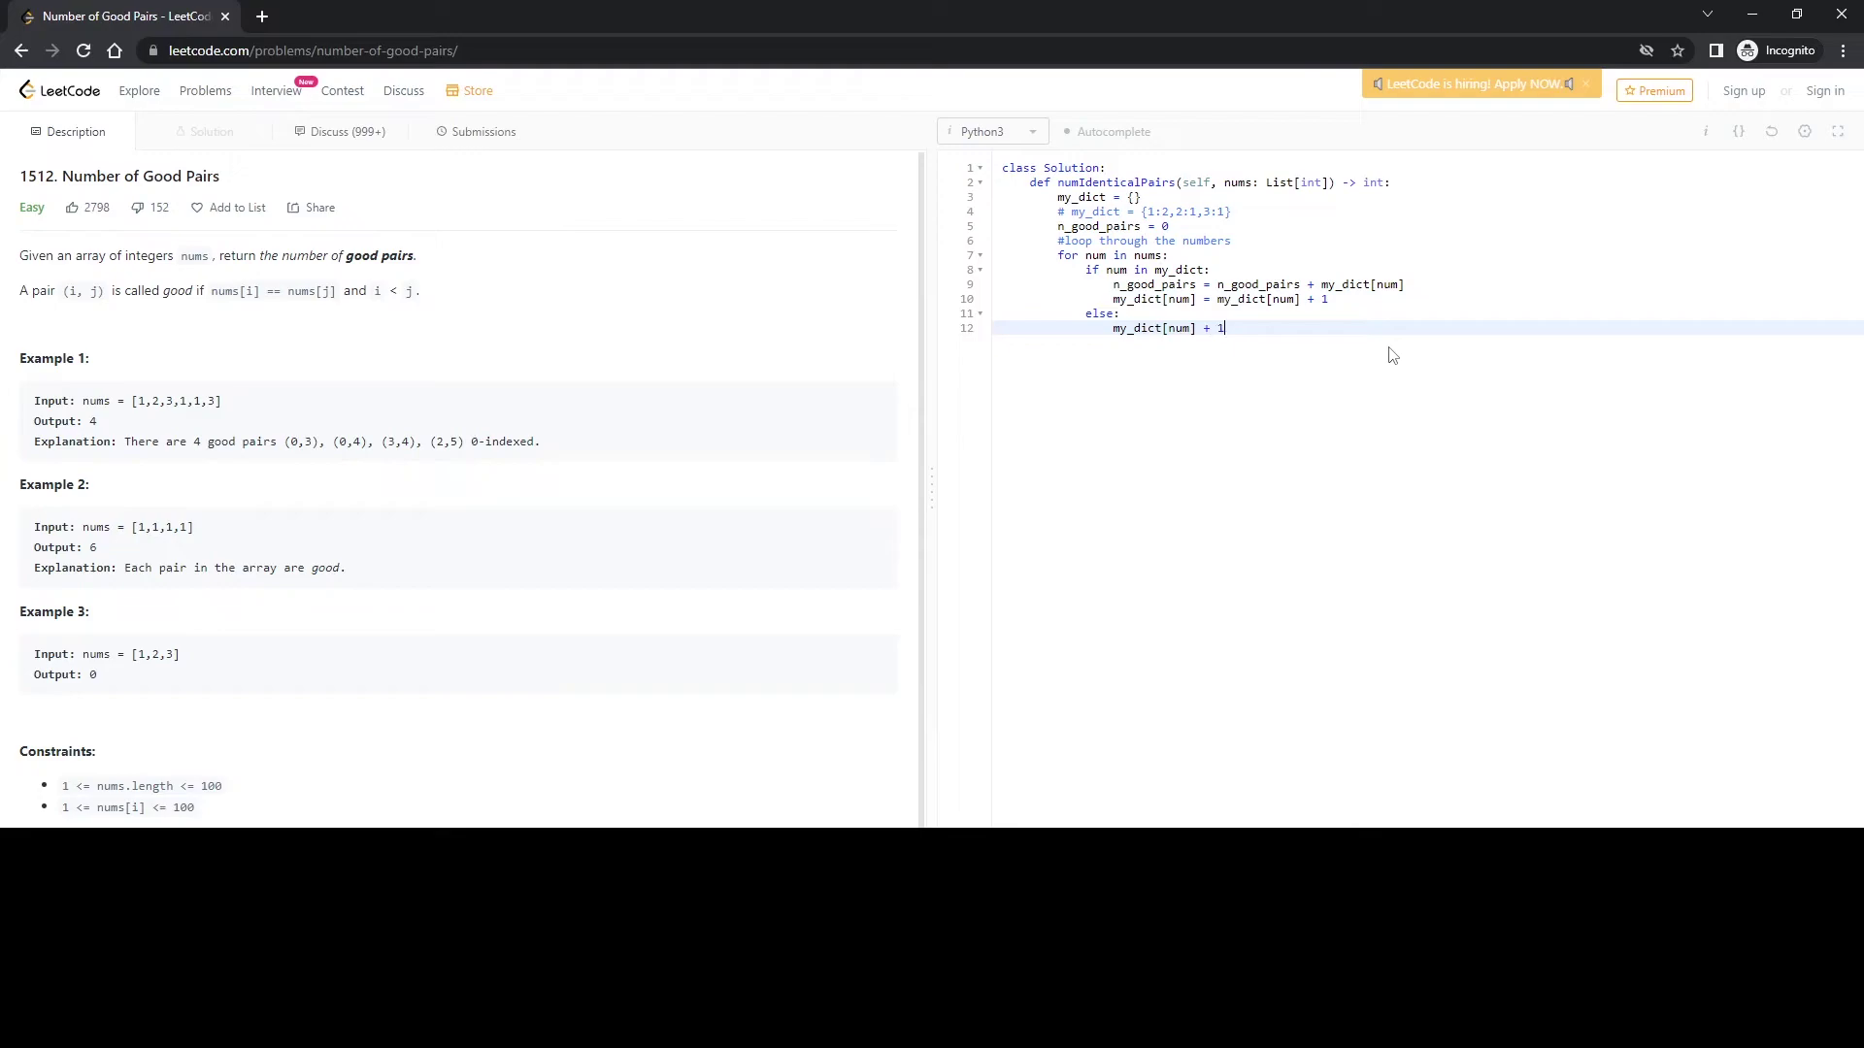
key(Return)
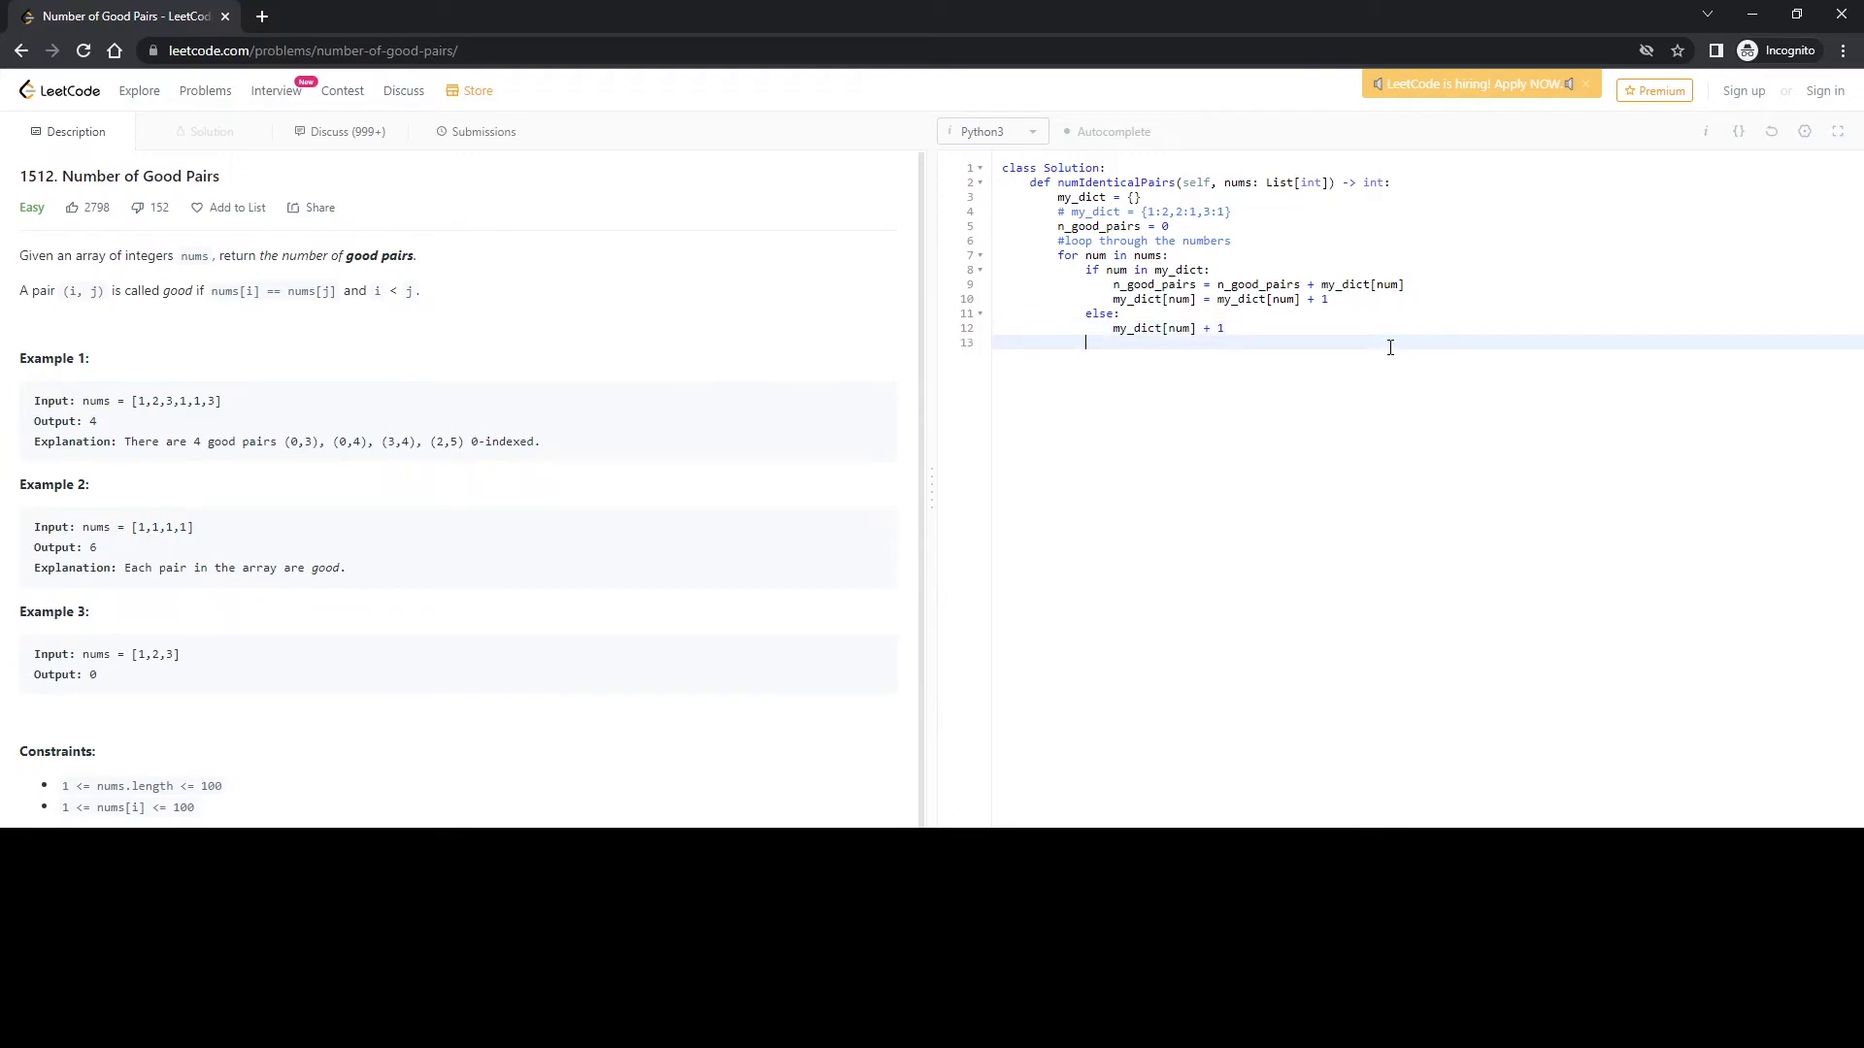
text(return )
text(n_good_)
text(pairs)
- Run the code and go to the error flagged on line 12, my_dict[num] + 1
key(ctrl+a)
click(1237, 359)
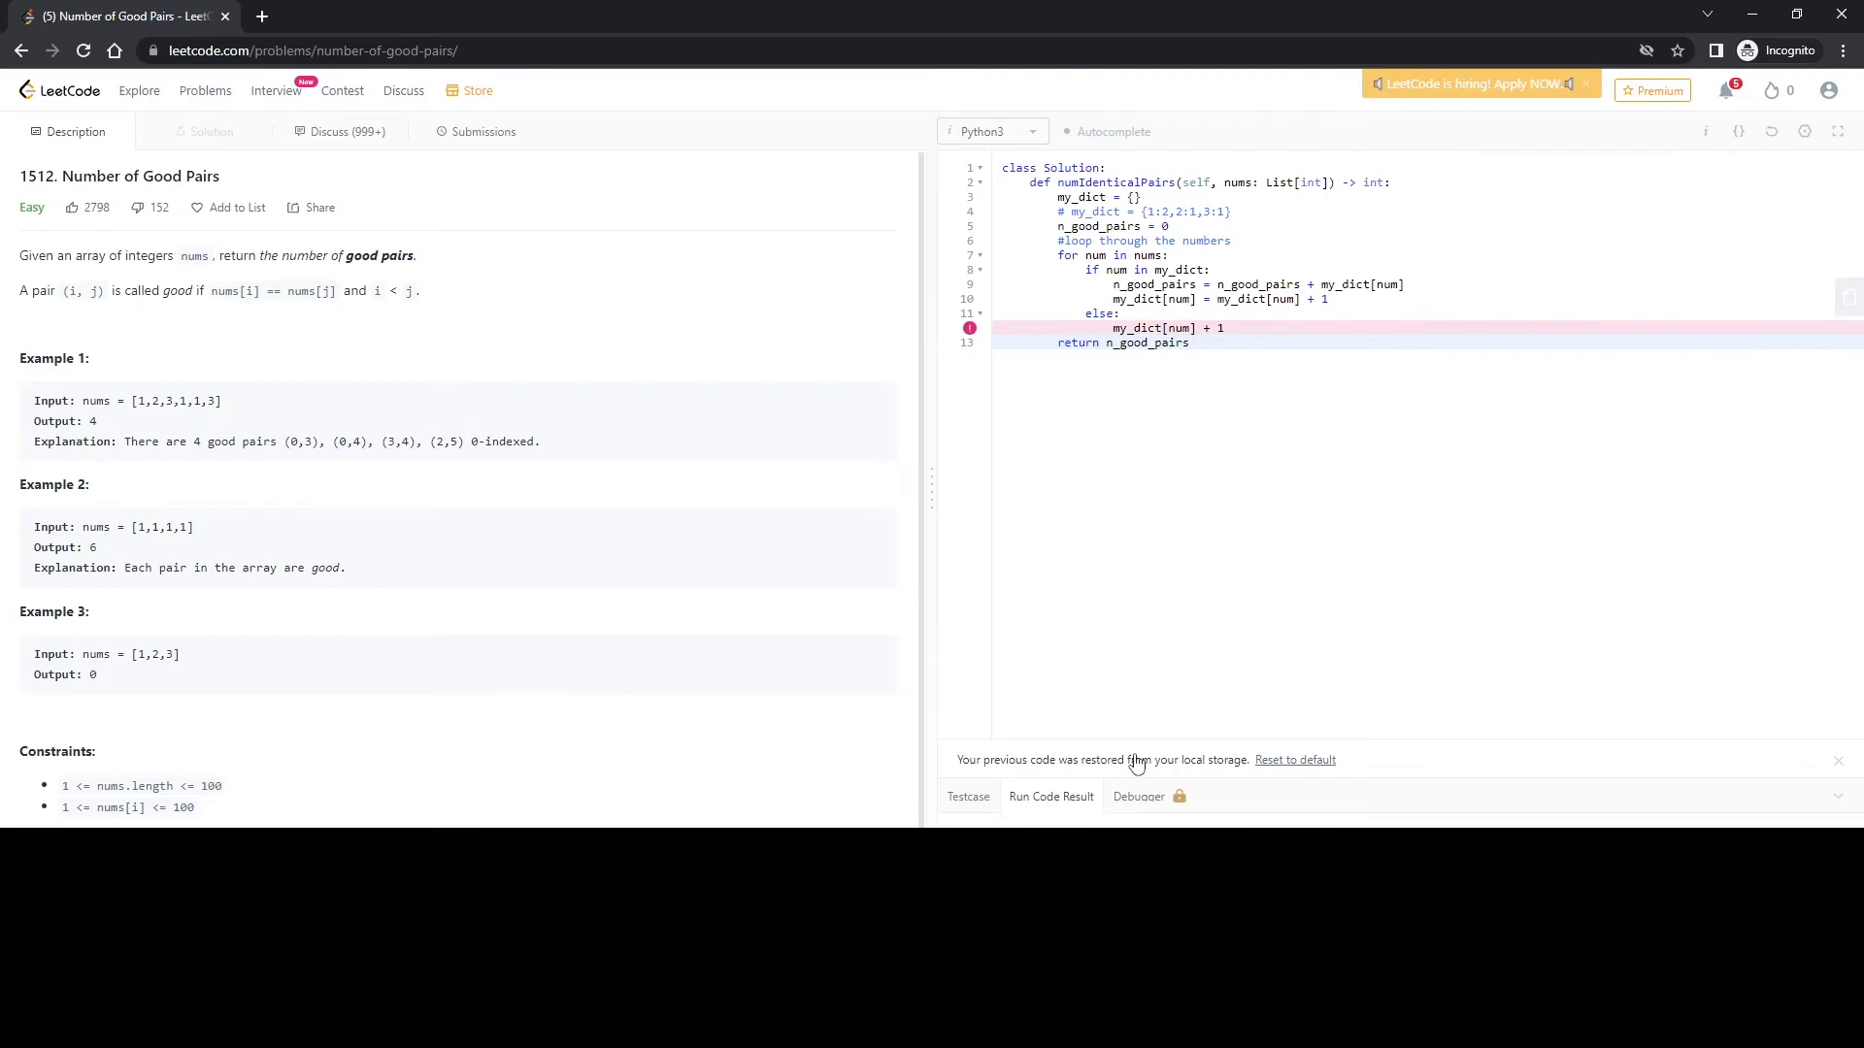
click(1142, 323)
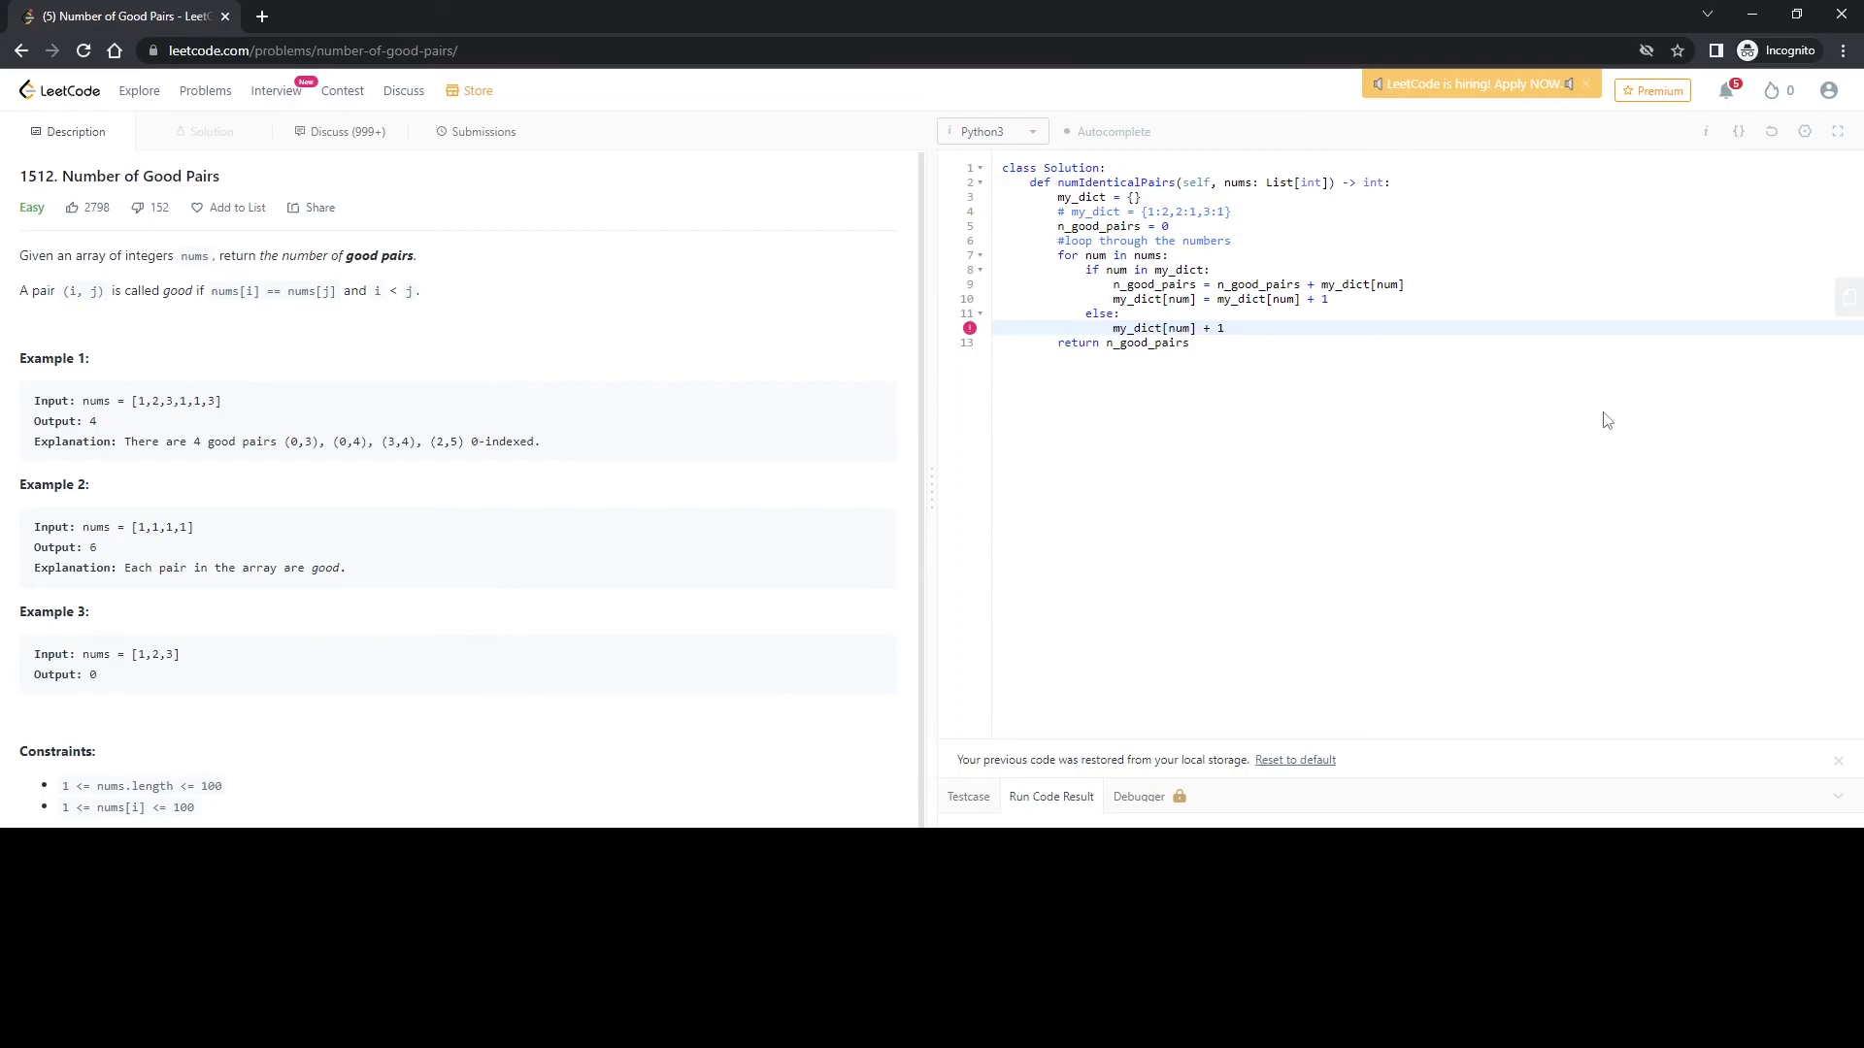
text(= 1)
- Change line 12 to my_dict[num] = 1 and rerun, getting Accepted in 36 ms
key(BackSpace)
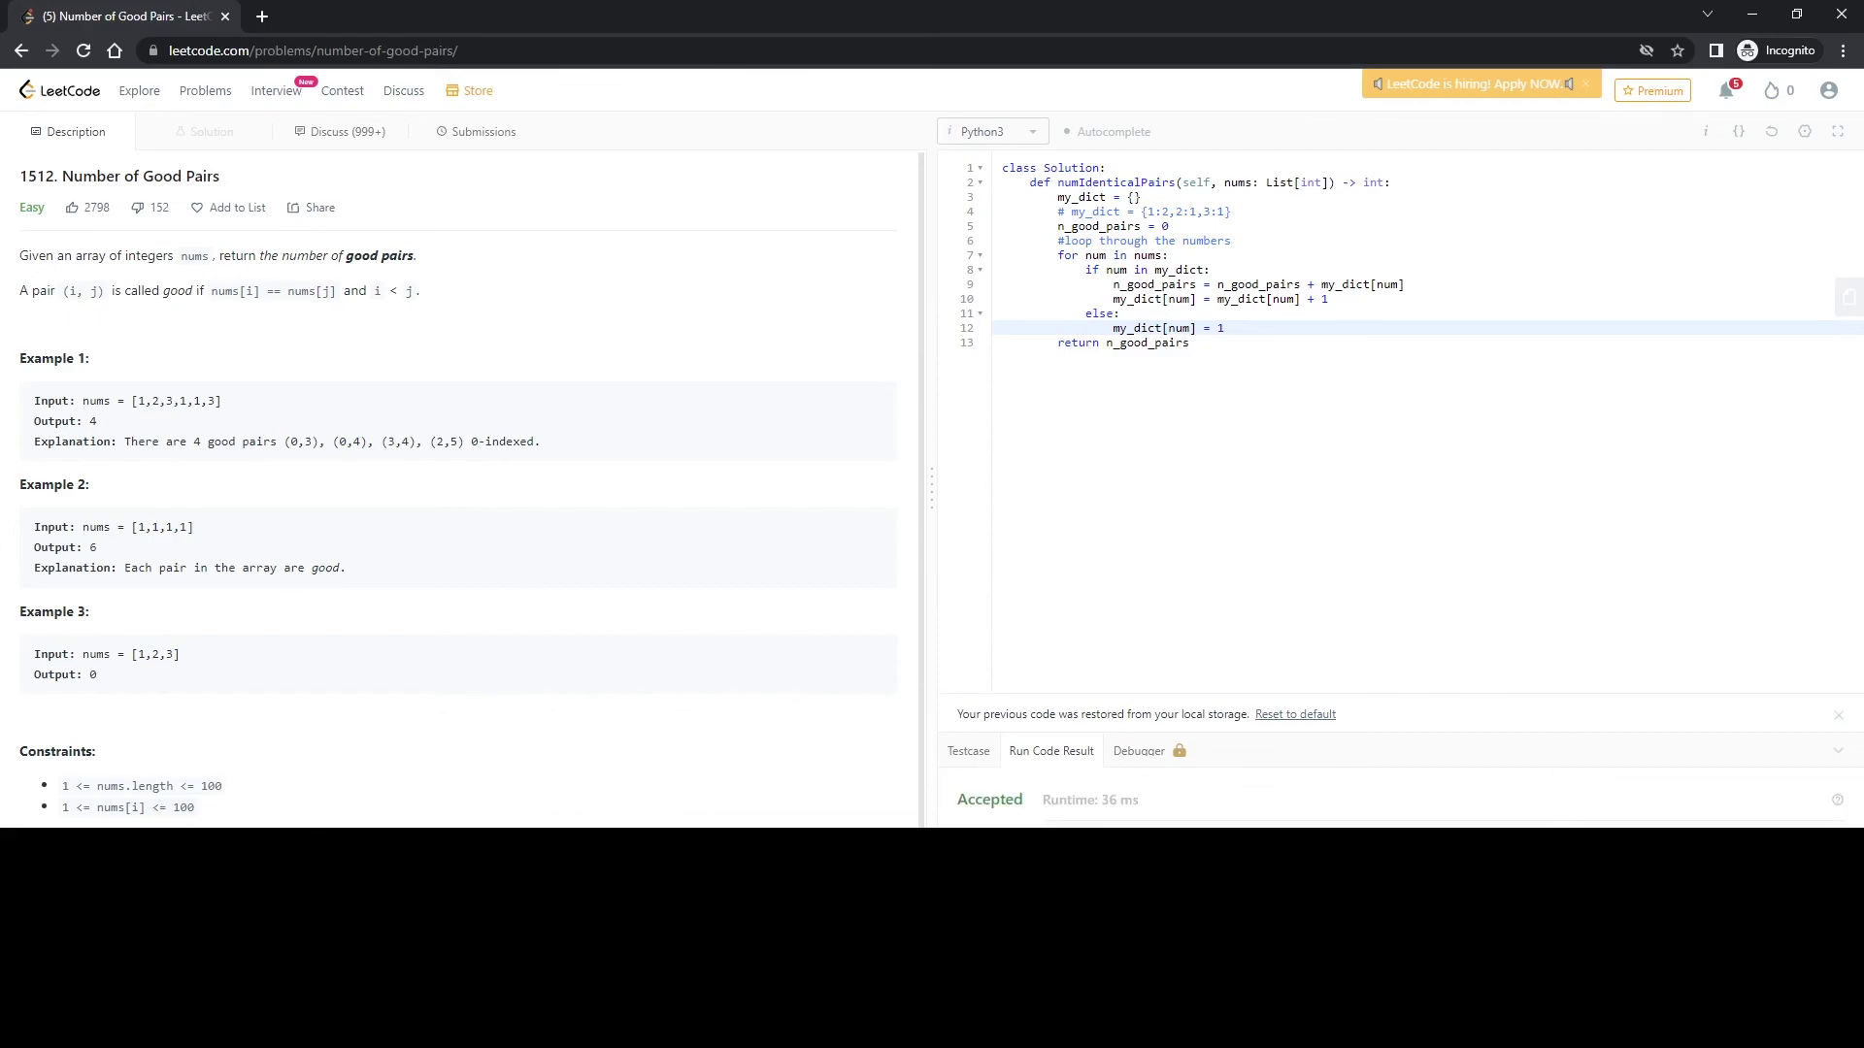
- Submit the solution with Ctrl+Enter and view the Submissions tab
key(ctrl+Return)
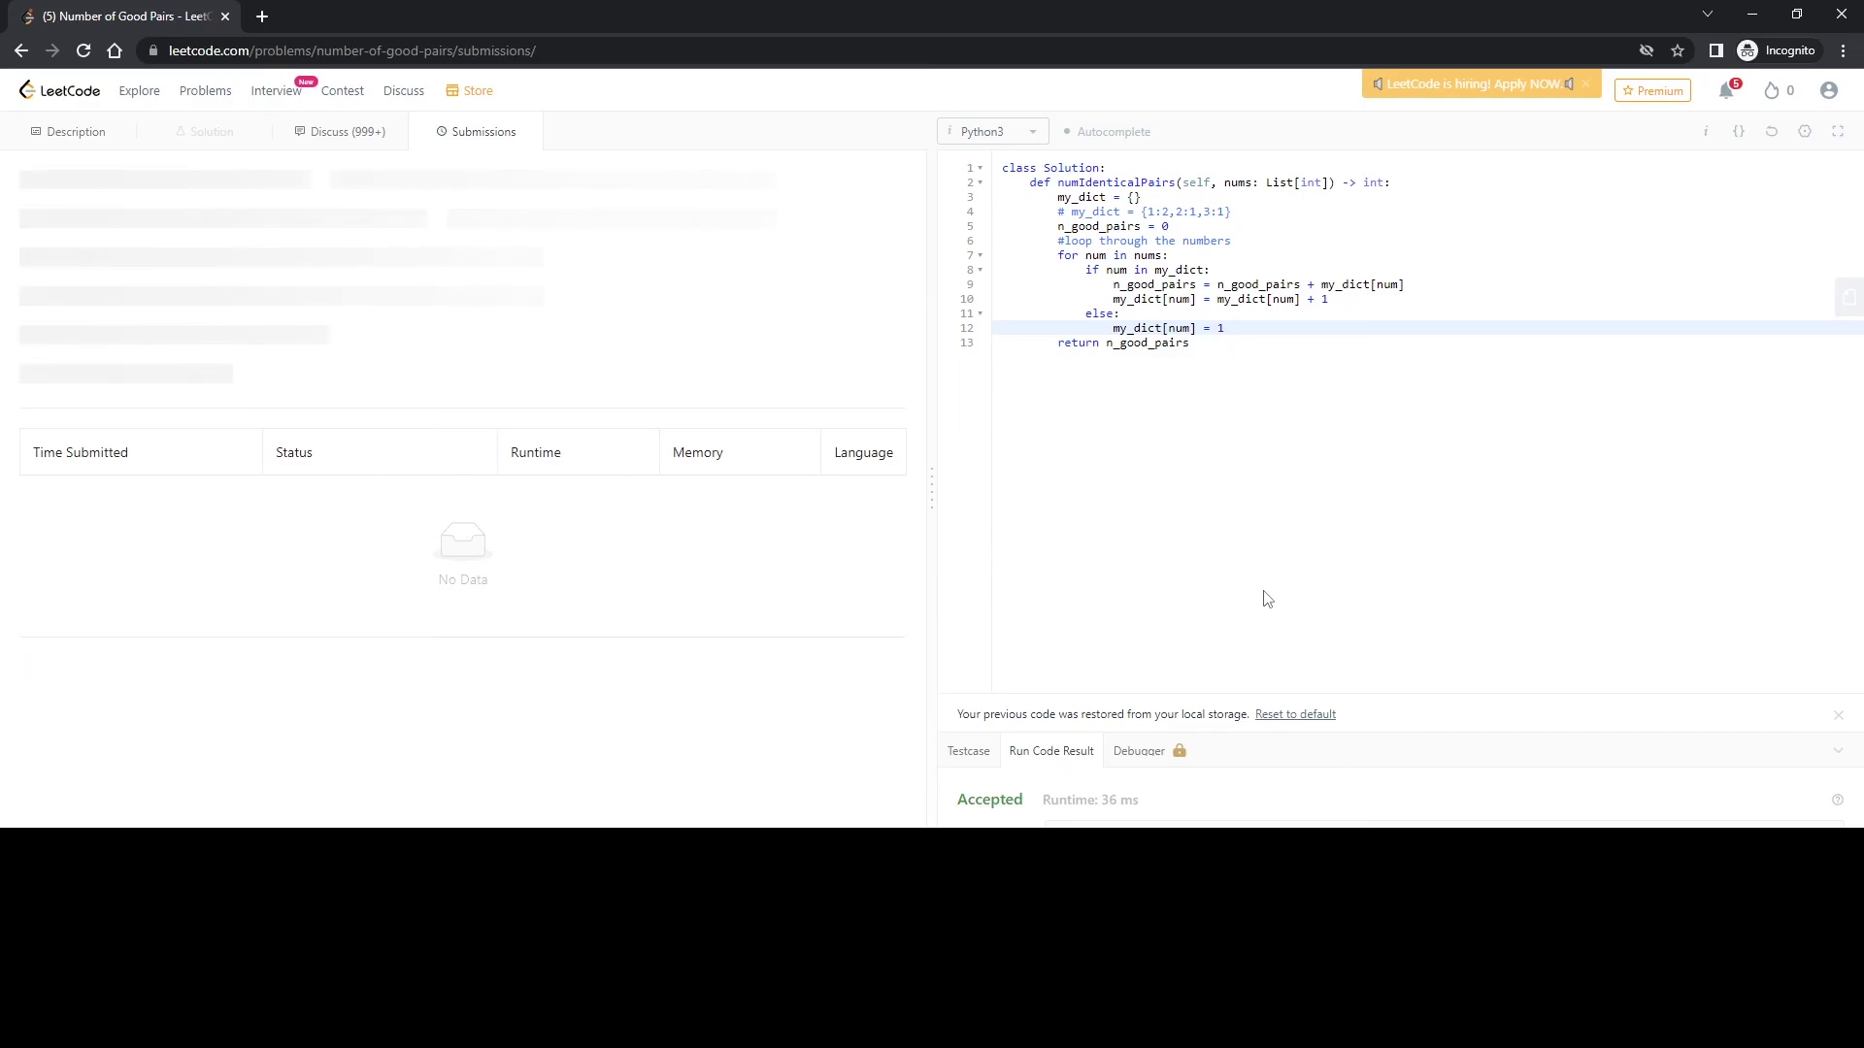